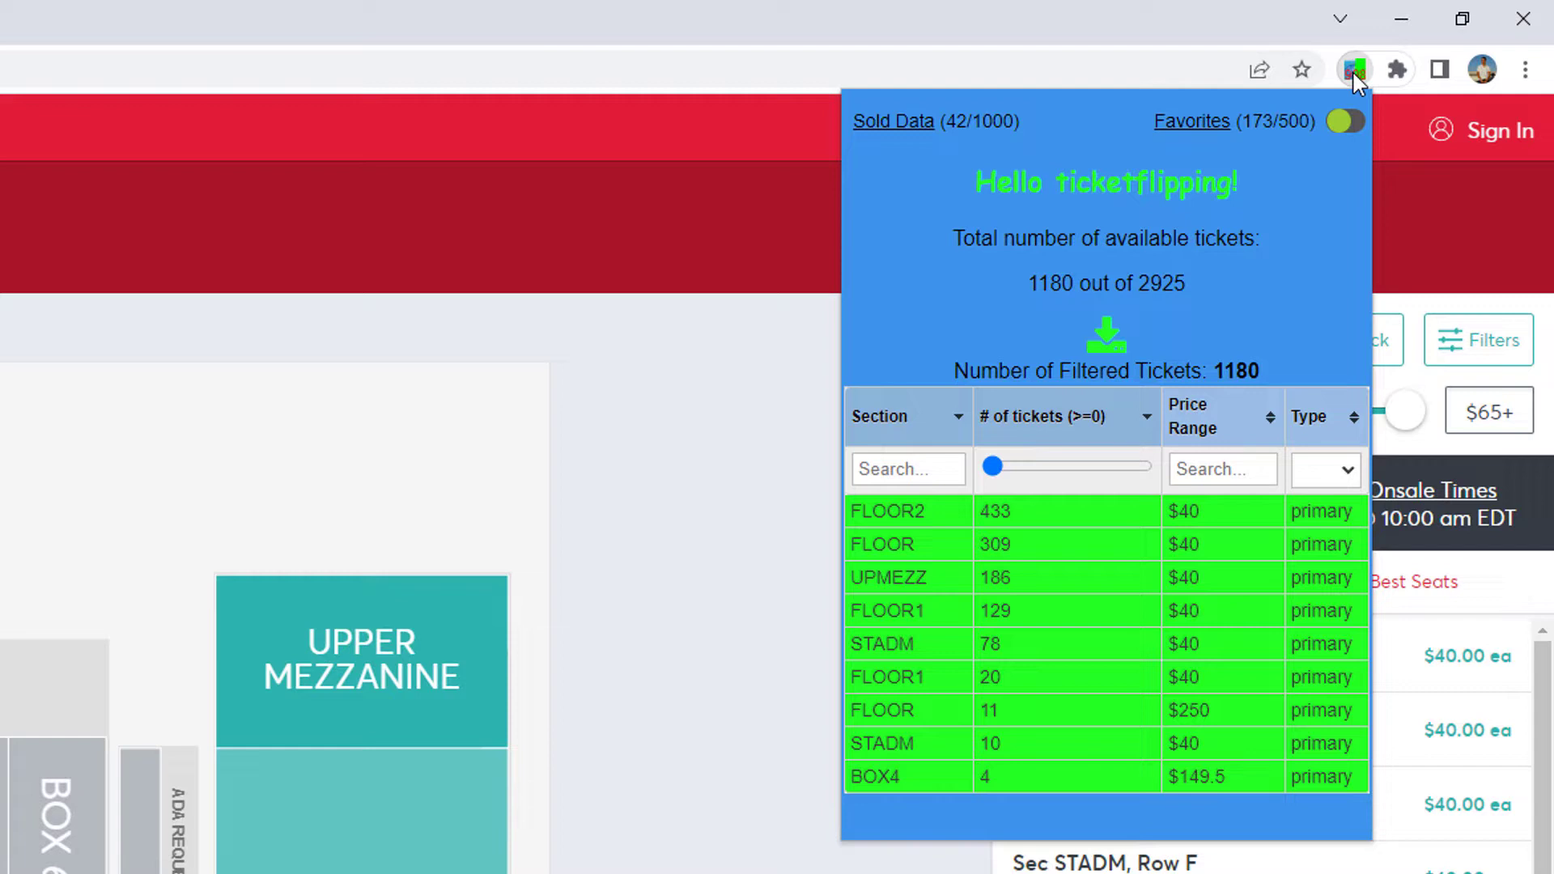
Add the Joyner Lucas event to Toolbox favorites, bringing the saved count to 174/500.
{"action": "left_click", "coordinate": [1336, 123]}
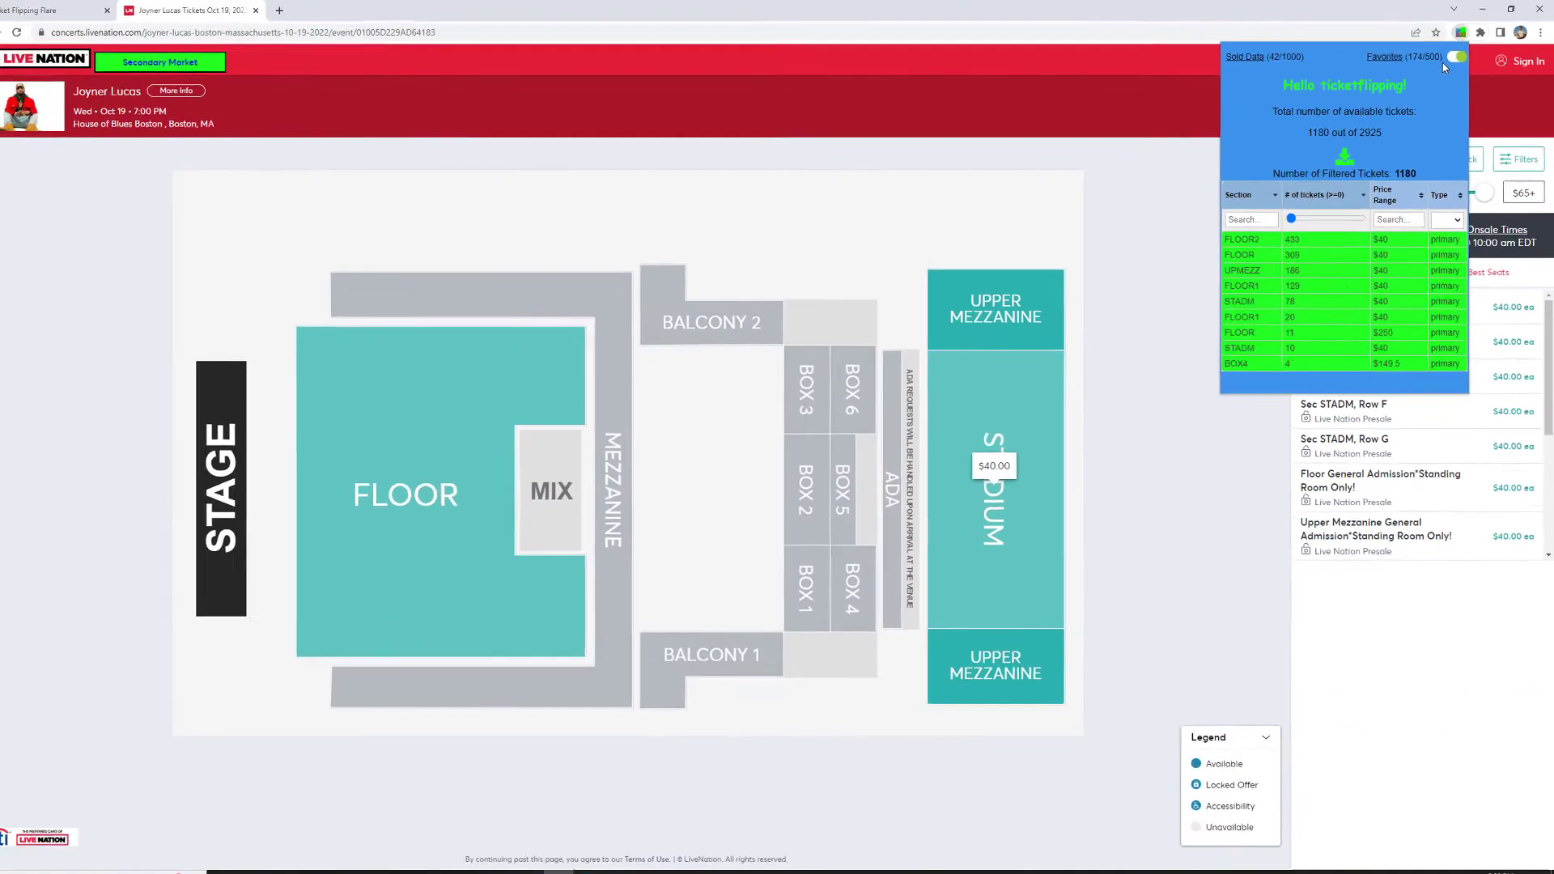
Show the secondary market summary, then unlock presale tickets with the first saved VENUE passcode.
{"action": "left_click", "coordinate": [220, 63]}
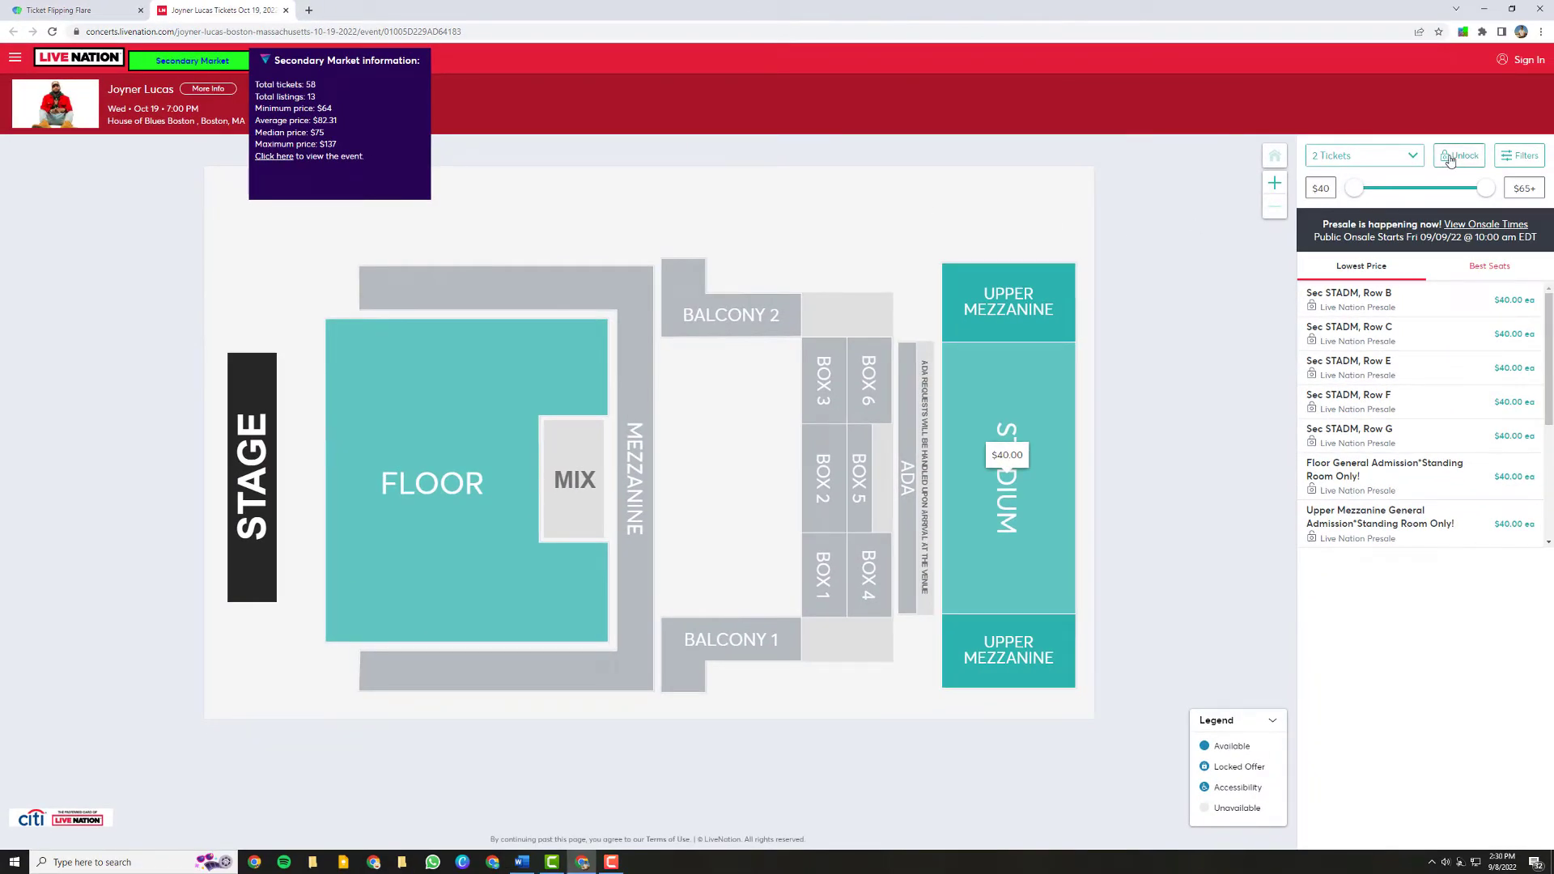
{"action": "left_click", "coordinate": [1456, 159]}
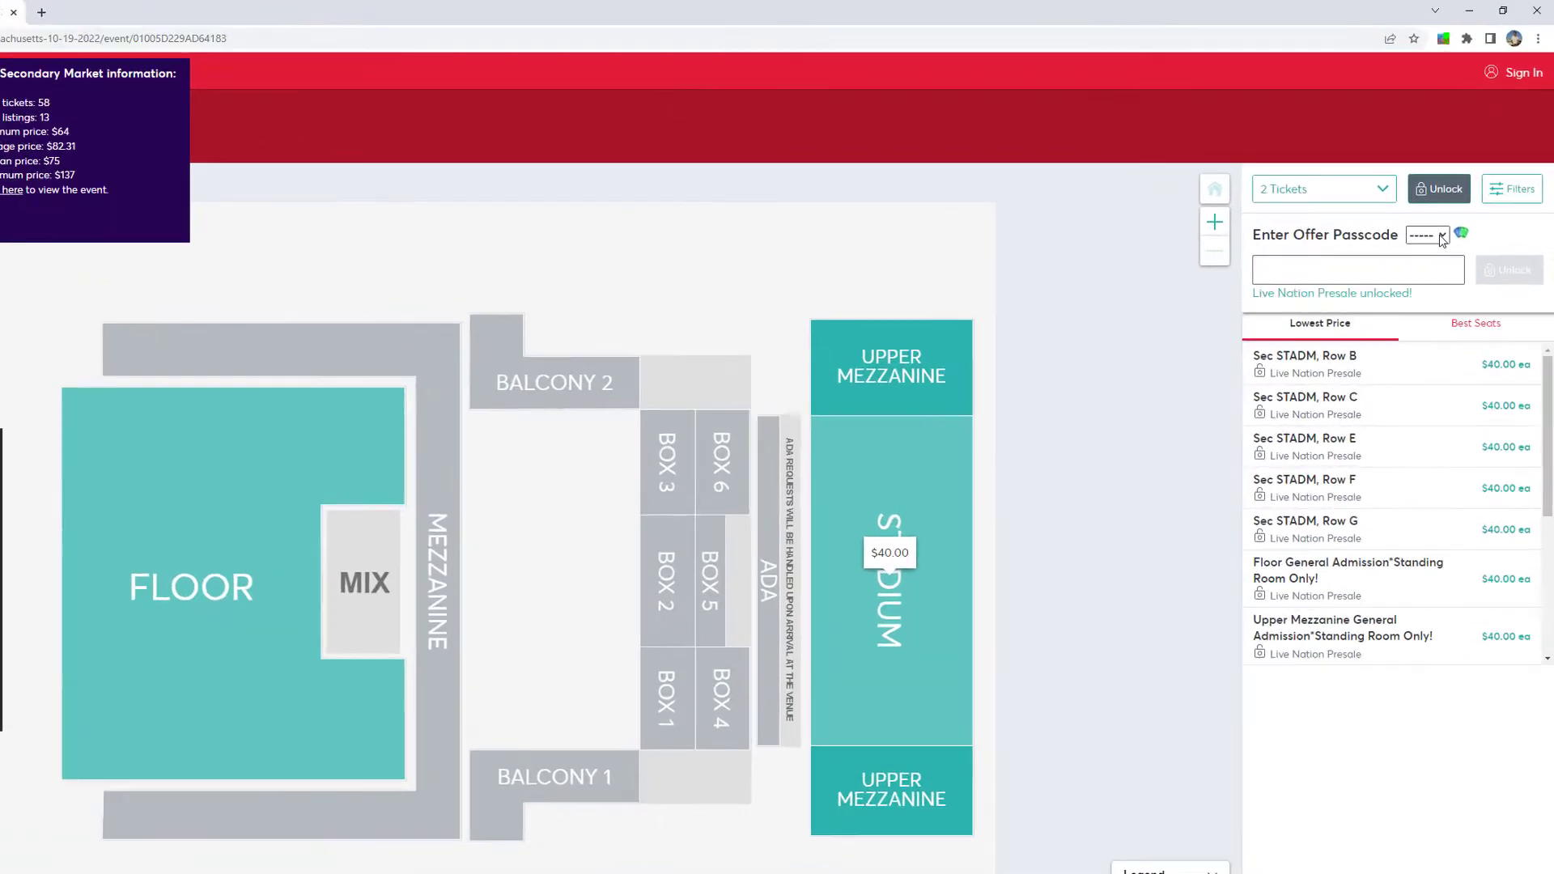
{"action": "left_click", "coordinate": [1462, 196]}
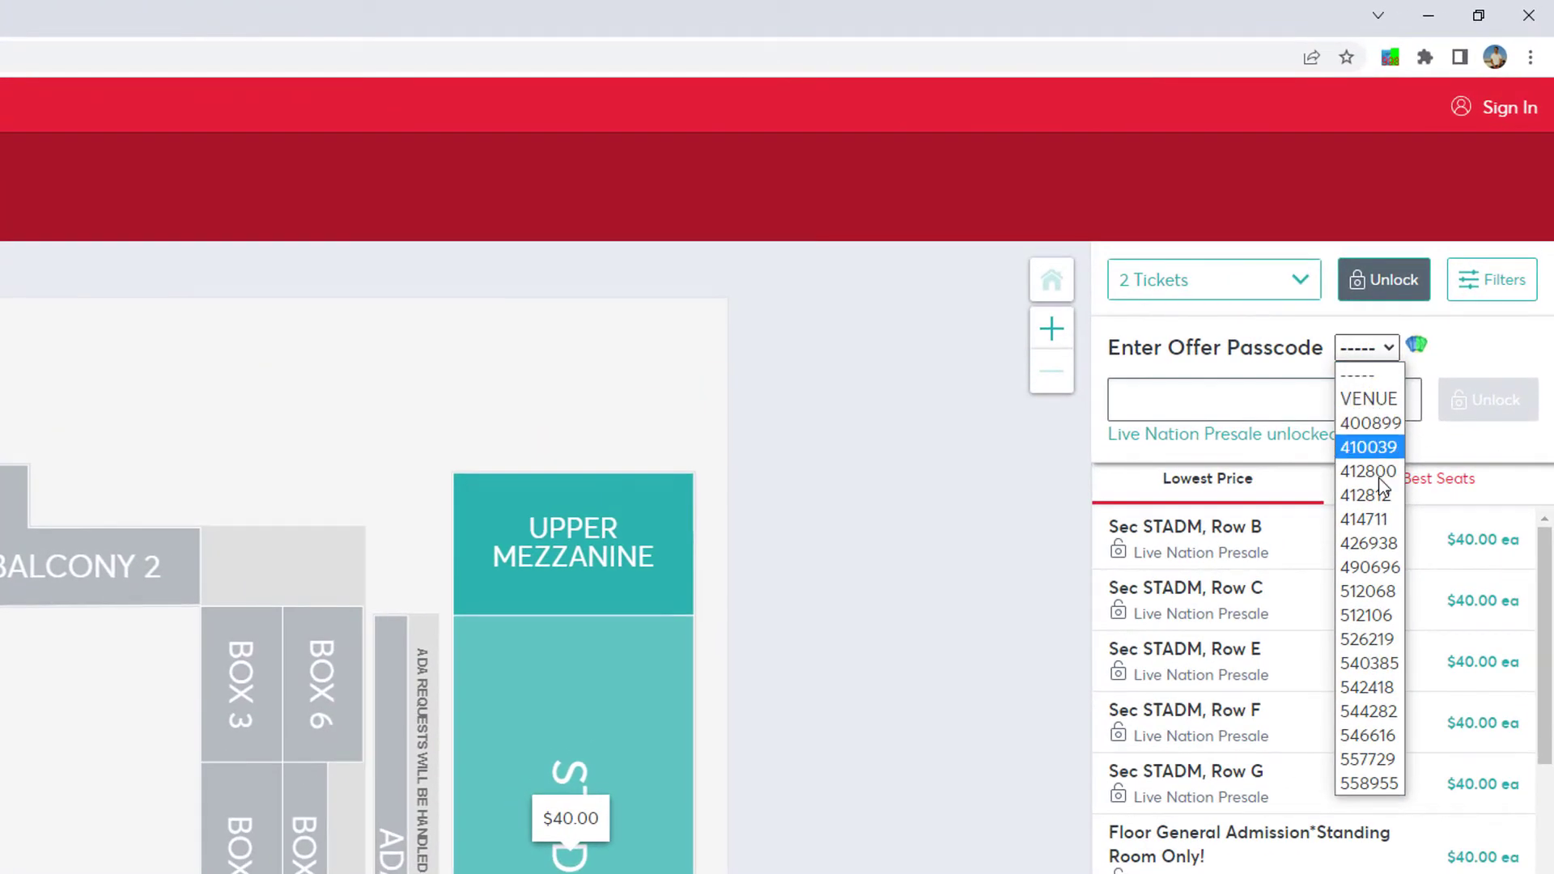
{"action": "left_click", "coordinate": [1382, 399]}
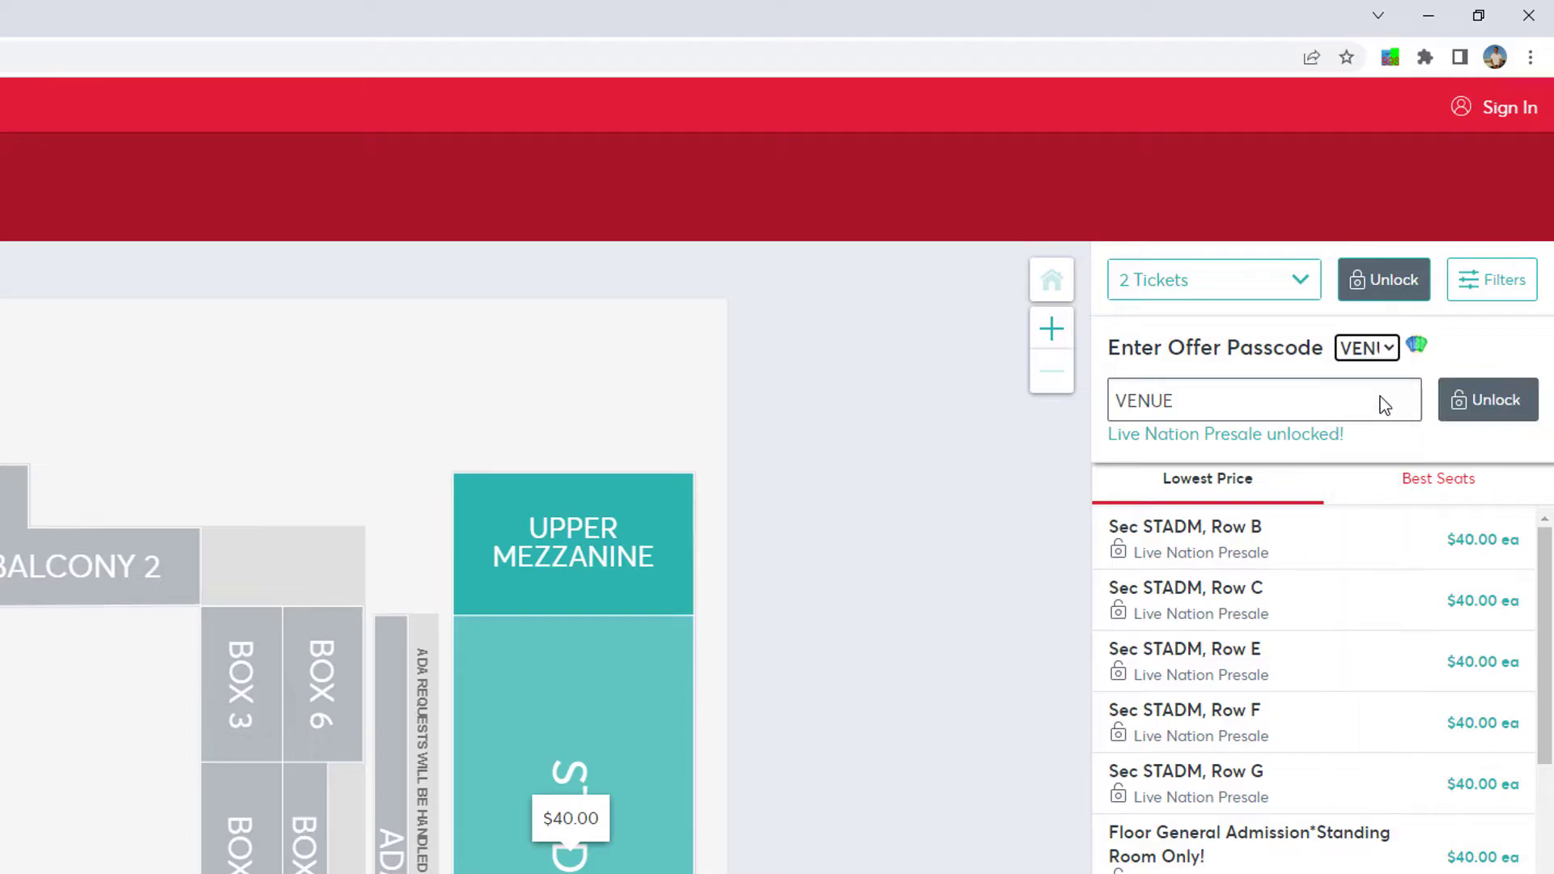
{"action": "left_click", "coordinate": [1471, 415]}
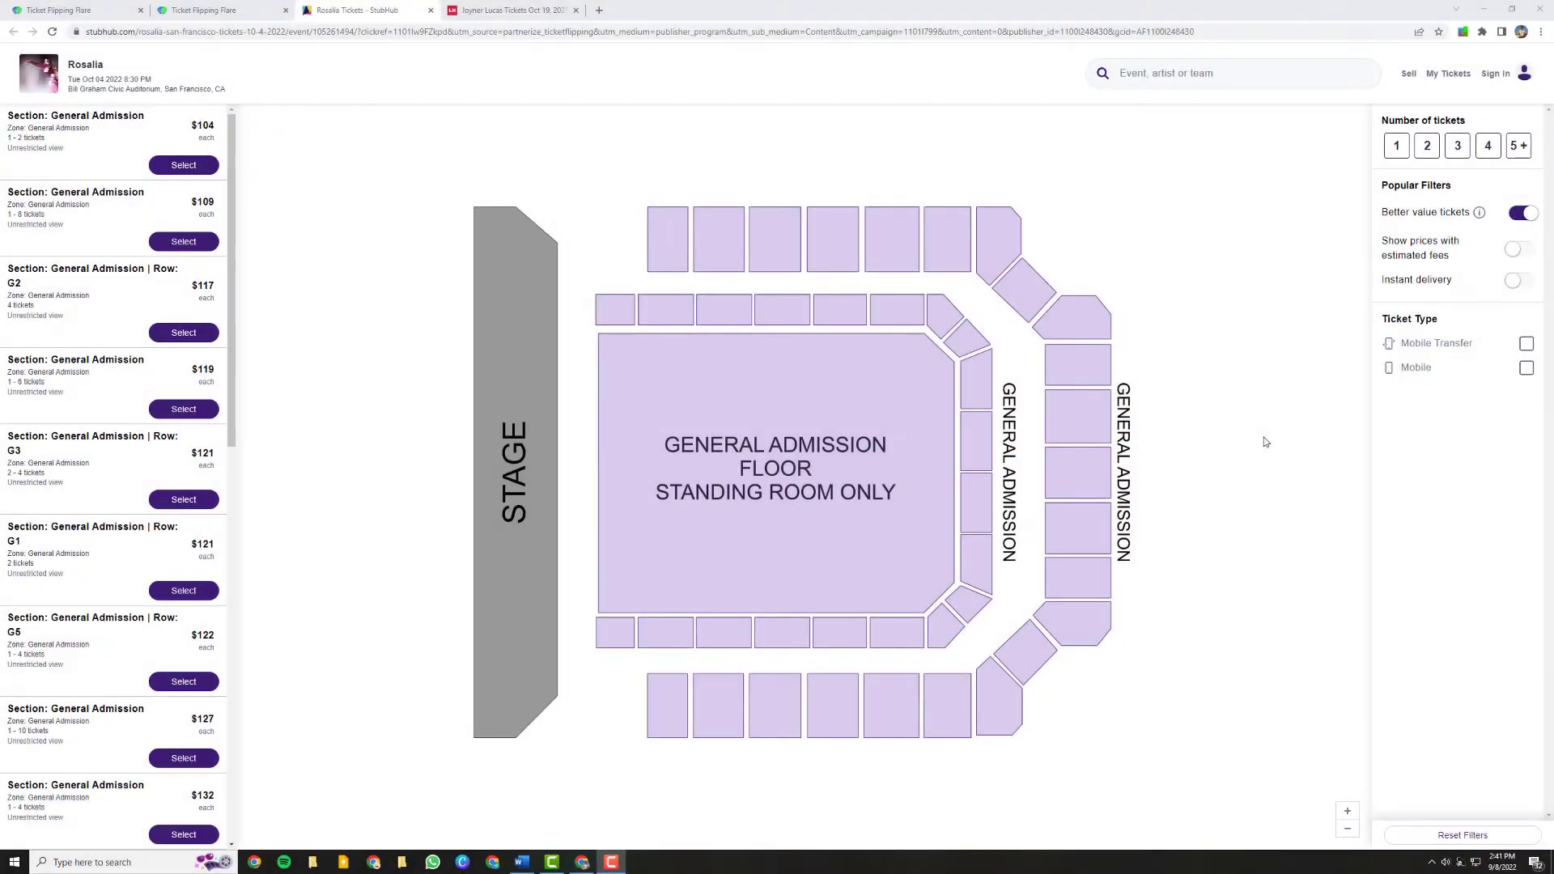
Open the Toolbox readout for the Rosalia event and review its active listings.
{"action": "left_click", "coordinate": [1464, 36]}
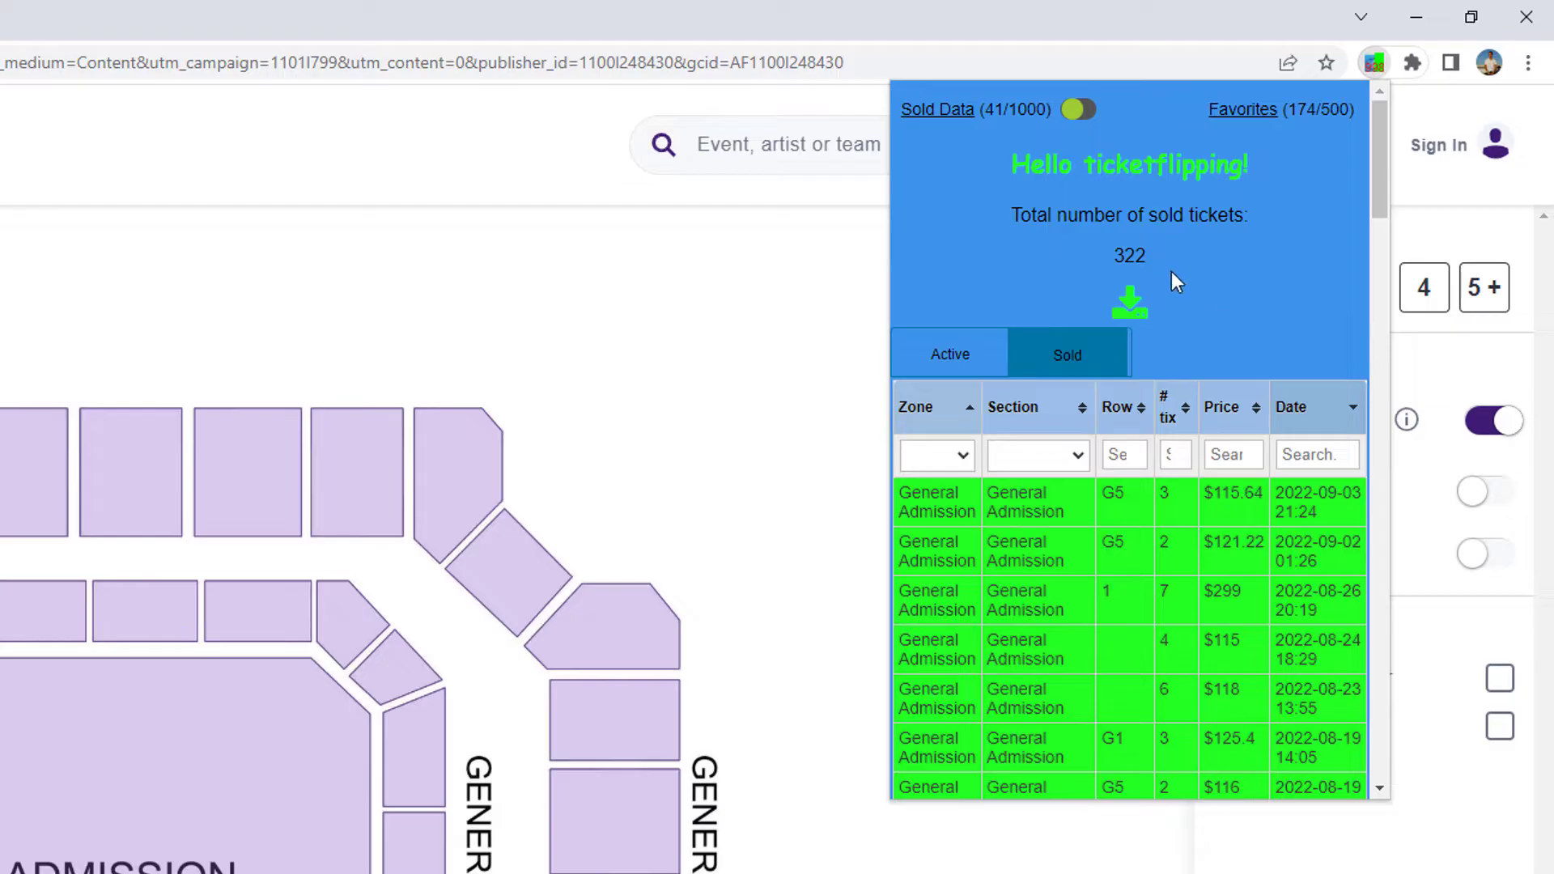
{"action": "left_click", "coordinate": [955, 348]}
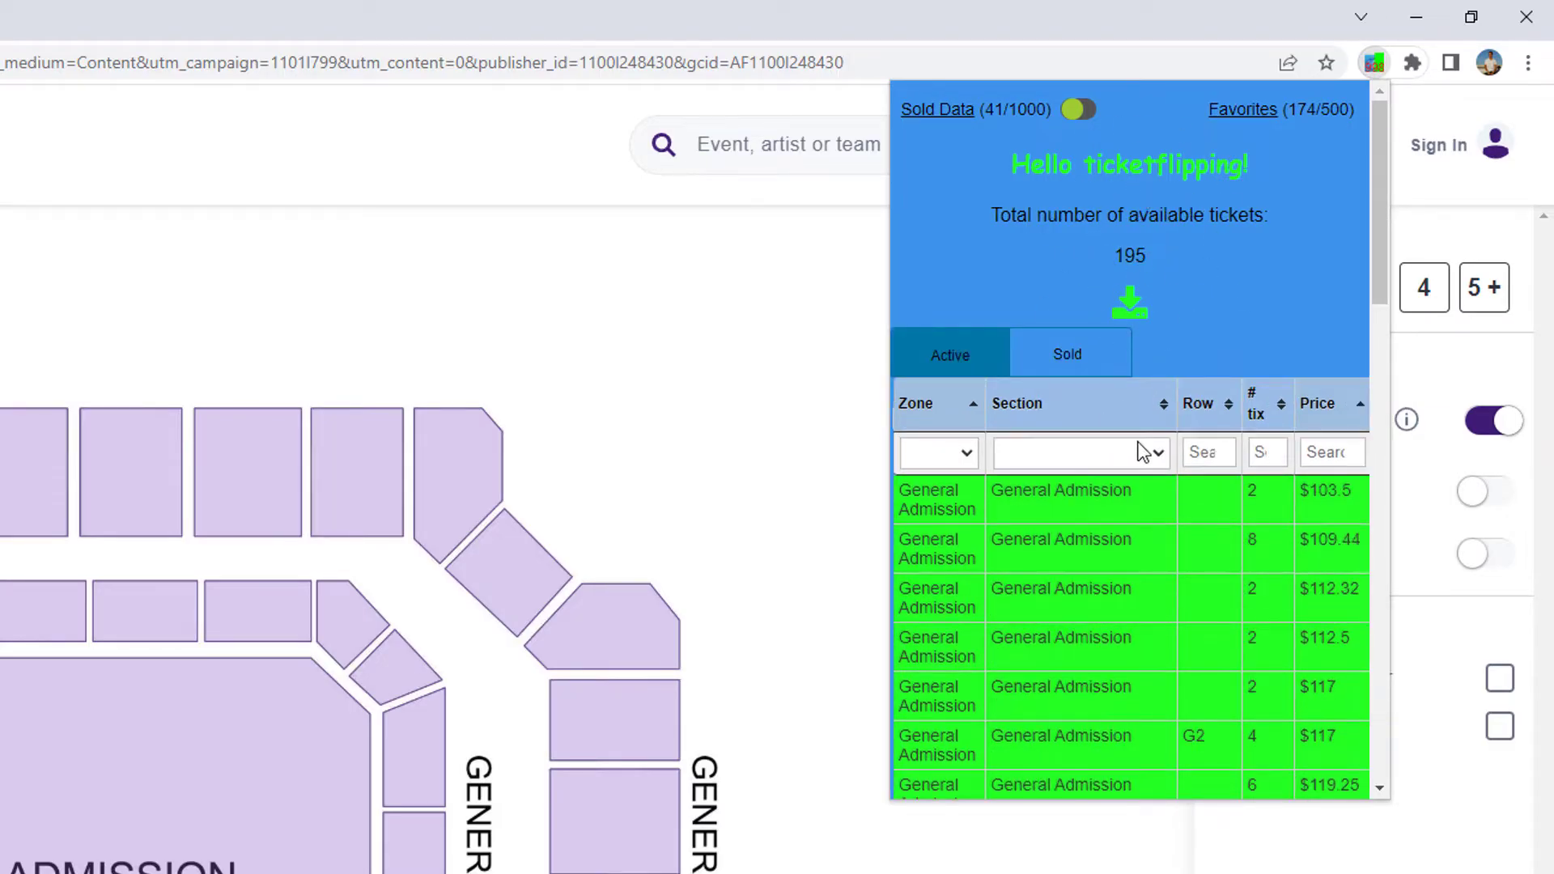
{"action": "scroll", "coordinate": [1139, 444], "scroll_direction": "down", "scroll_amount": 7}
{"action": "scroll", "coordinate": [1140, 443], "scroll_direction": "up", "scroll_amount": 7}
Review the sold ticket history and switch on Sold Data tracking for the event.
{"action": "left_click", "coordinate": [1090, 356]}
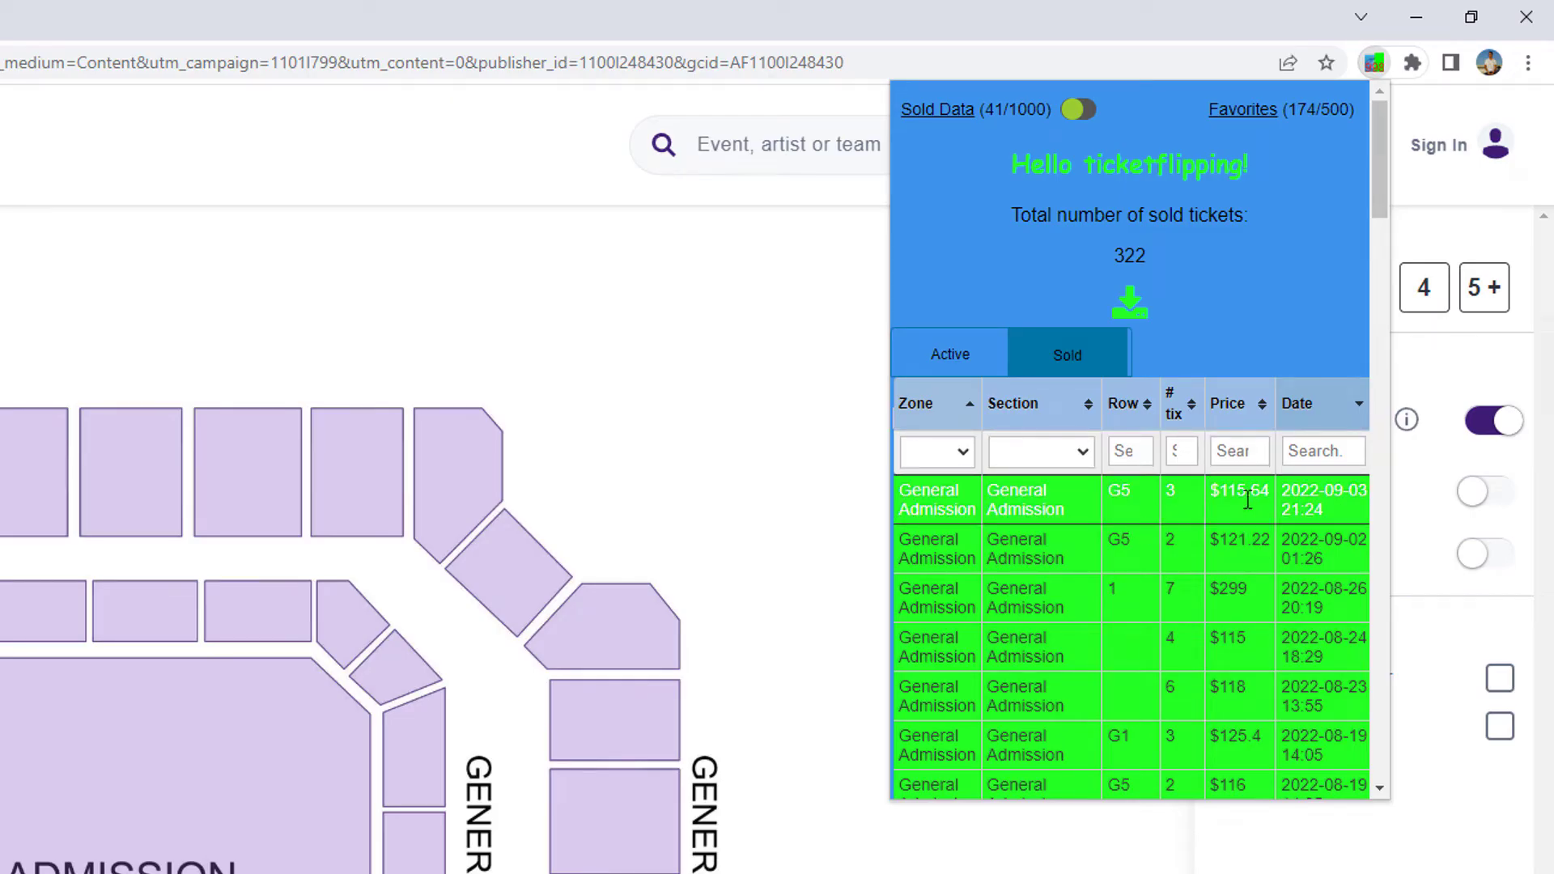
{"action": "scroll", "coordinate": [1287, 559], "scroll_direction": "down", "scroll_amount": 5}
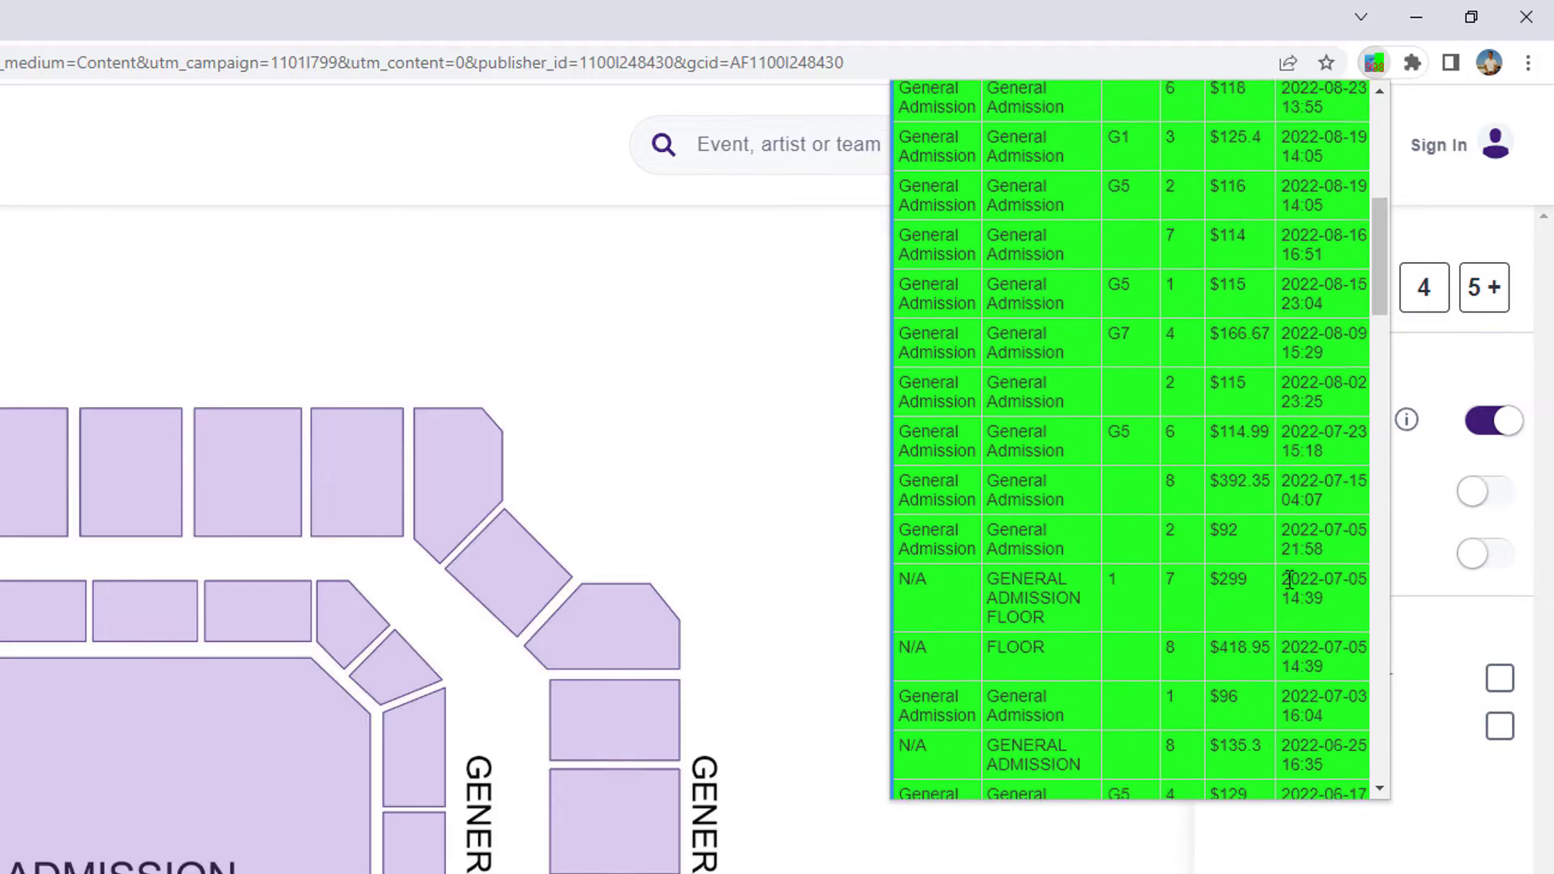
{"action": "scroll", "coordinate": [1280, 564], "scroll_direction": "up", "scroll_amount": 5}
{"action": "left_click", "coordinate": [1081, 112]}
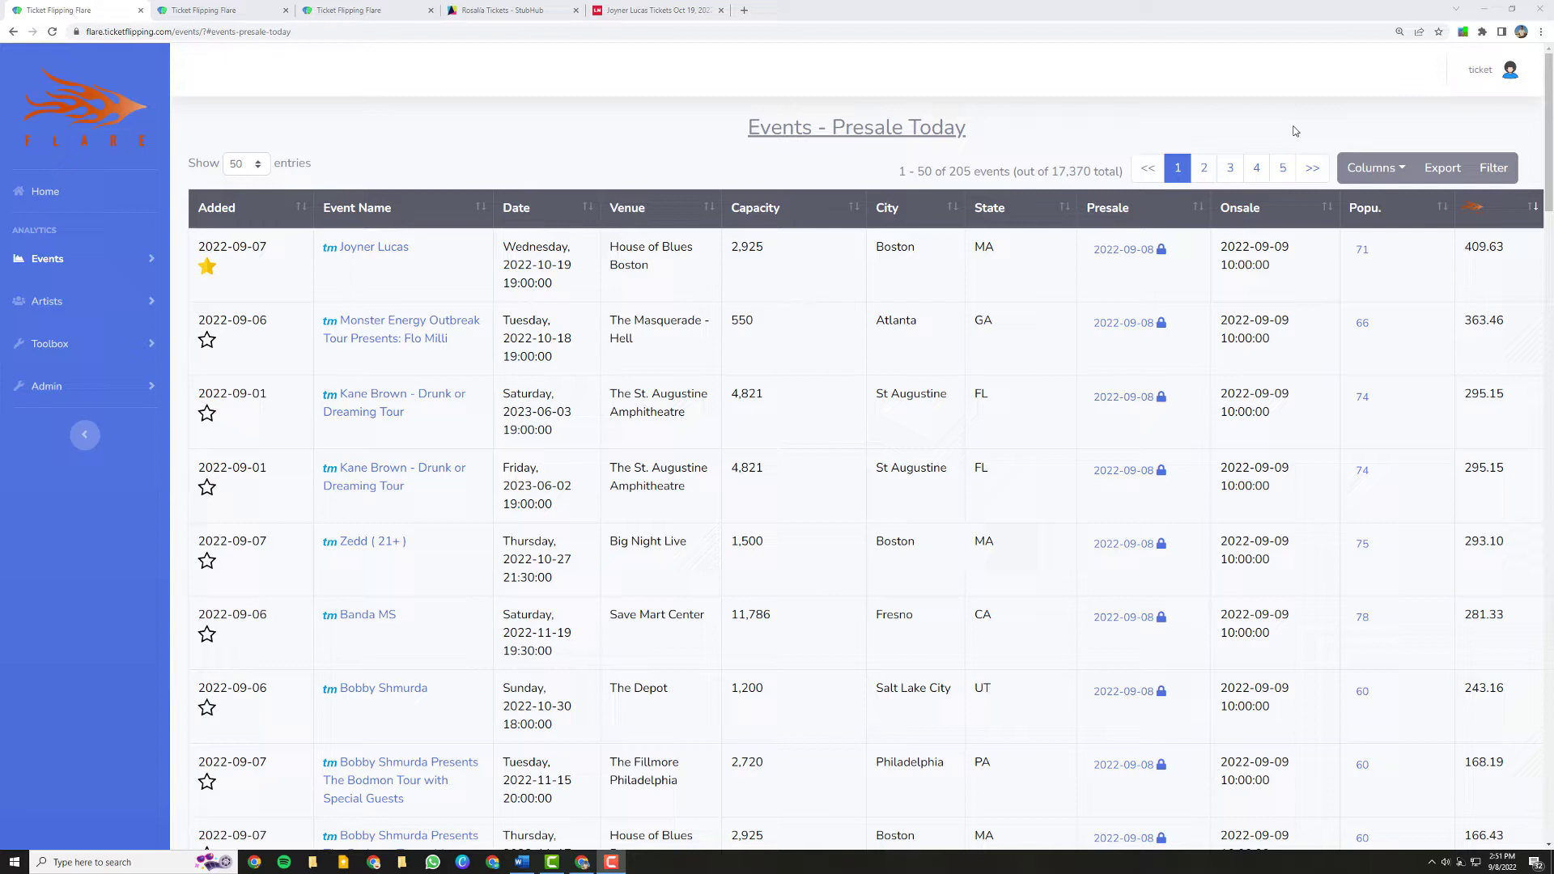
Expand the Events section in Flare's sidebar.
{"action": "left_click", "coordinate": [103, 266]}
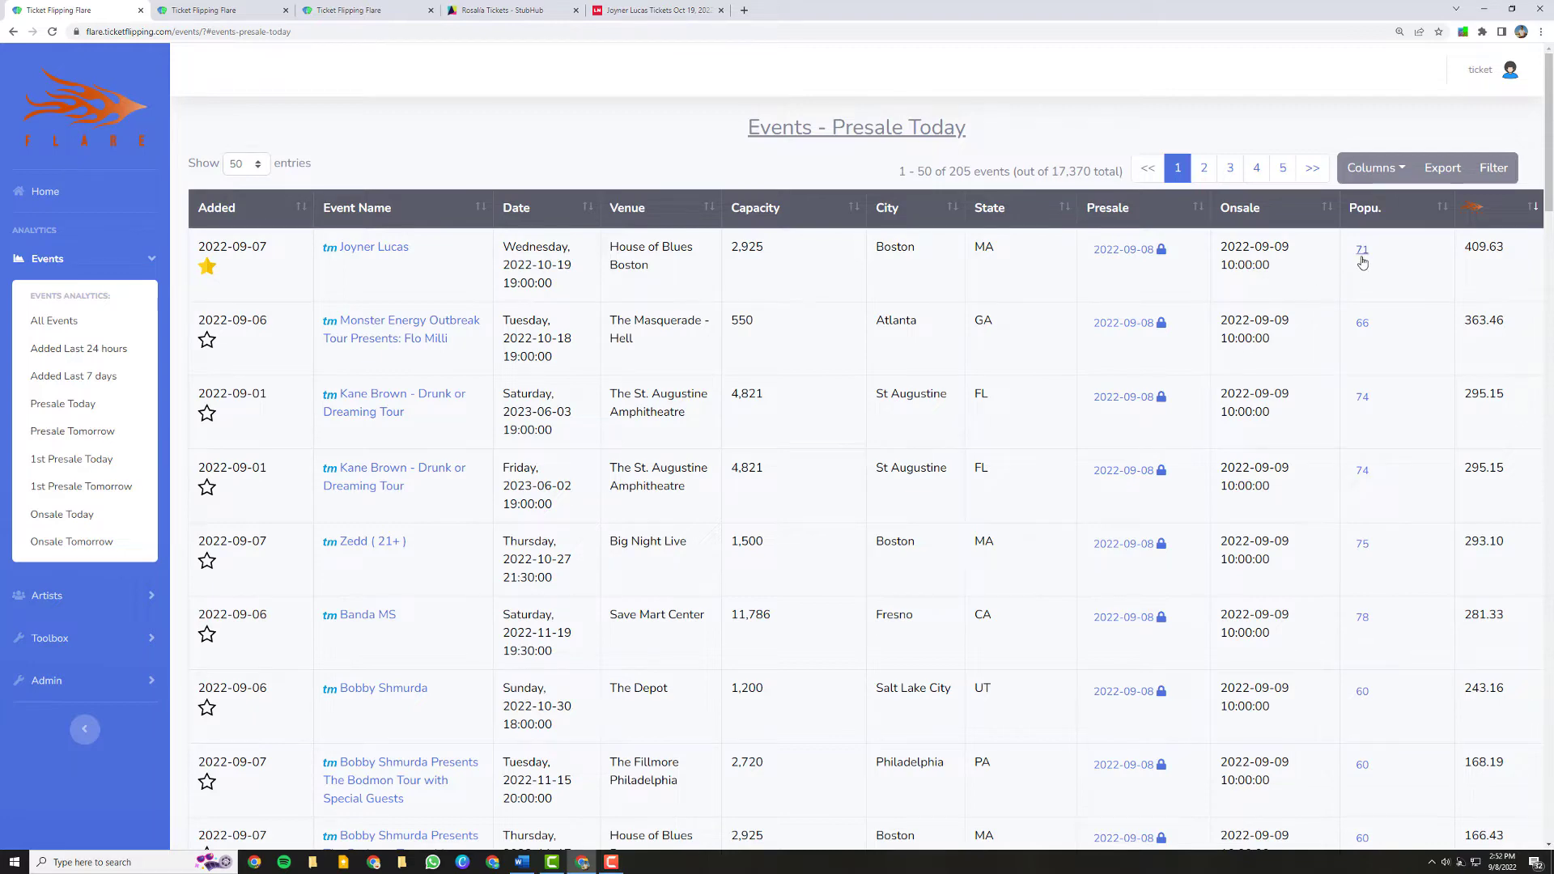
View the Joyner Lucas presale information with its offer codes and presale dates.
{"action": "left_click", "coordinate": [1160, 251]}
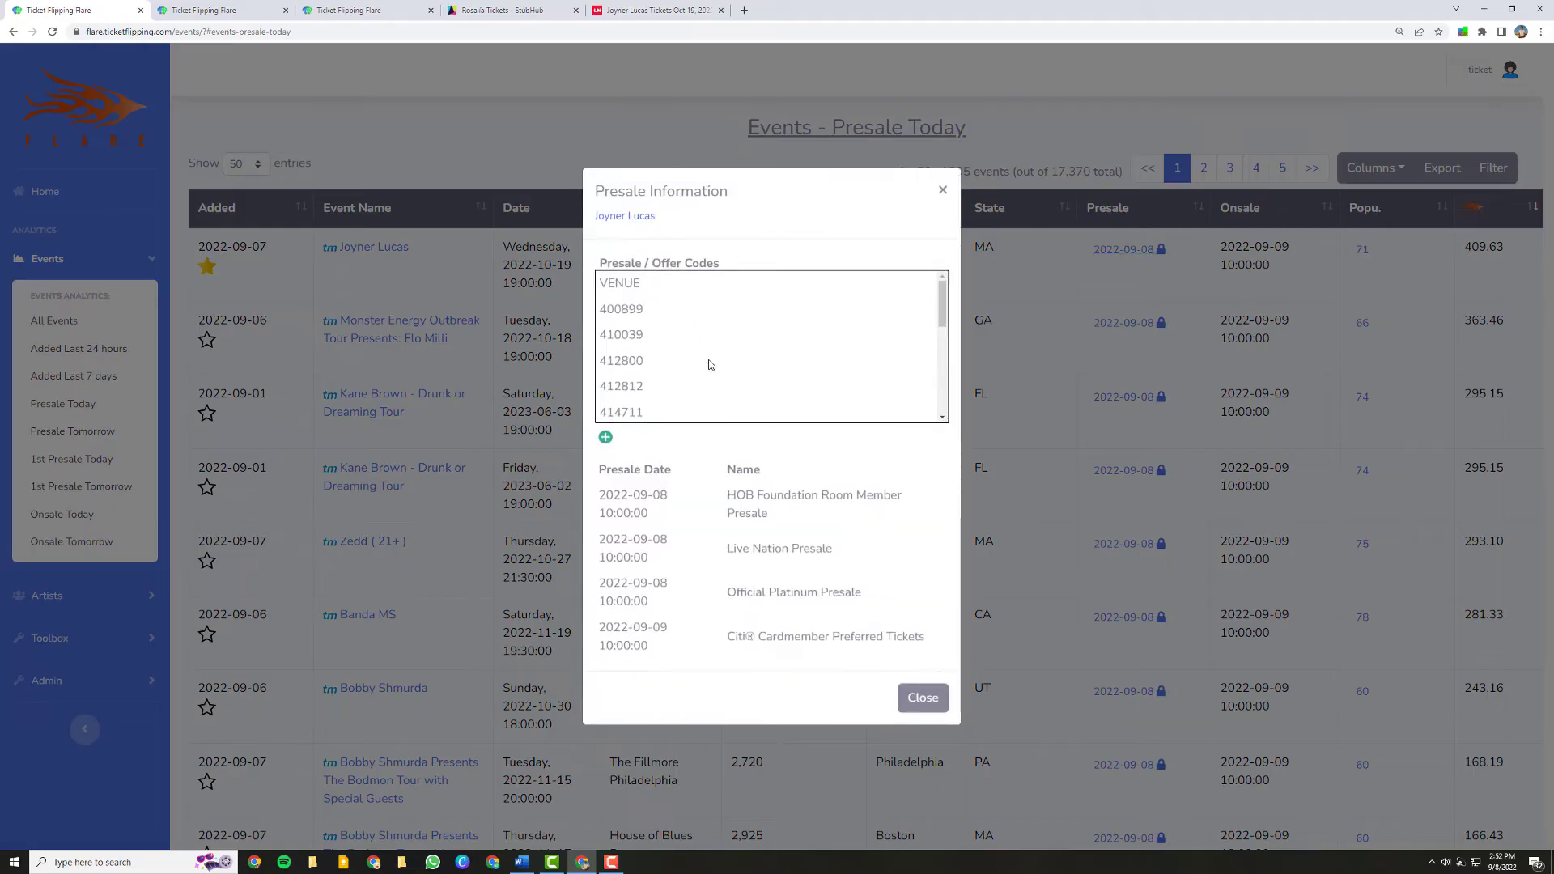
{"action": "scroll", "coordinate": [658, 316], "scroll_direction": "down", "scroll_amount": 2}
{"action": "scroll", "coordinate": [664, 340], "scroll_direction": "up", "scroll_amount": 2}
Open Joyner Lucas's full artist page from the popularity 71 Spotify details.
{"action": "left_click", "coordinate": [943, 193]}
{"action": "left_click", "coordinate": [1363, 251]}
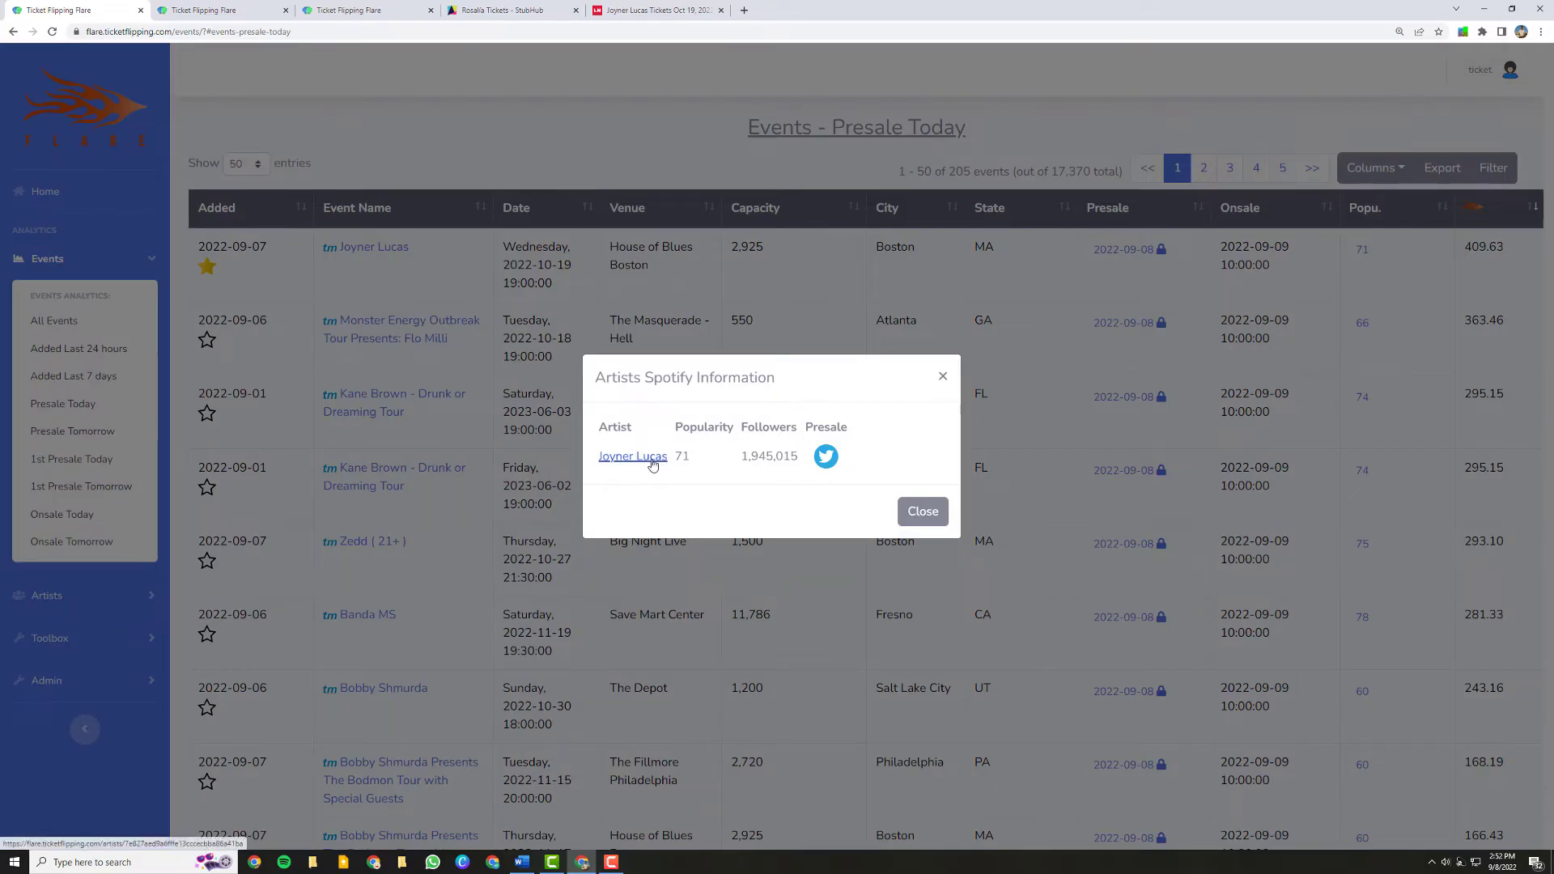
{"action": "left_click", "coordinate": [653, 458]}
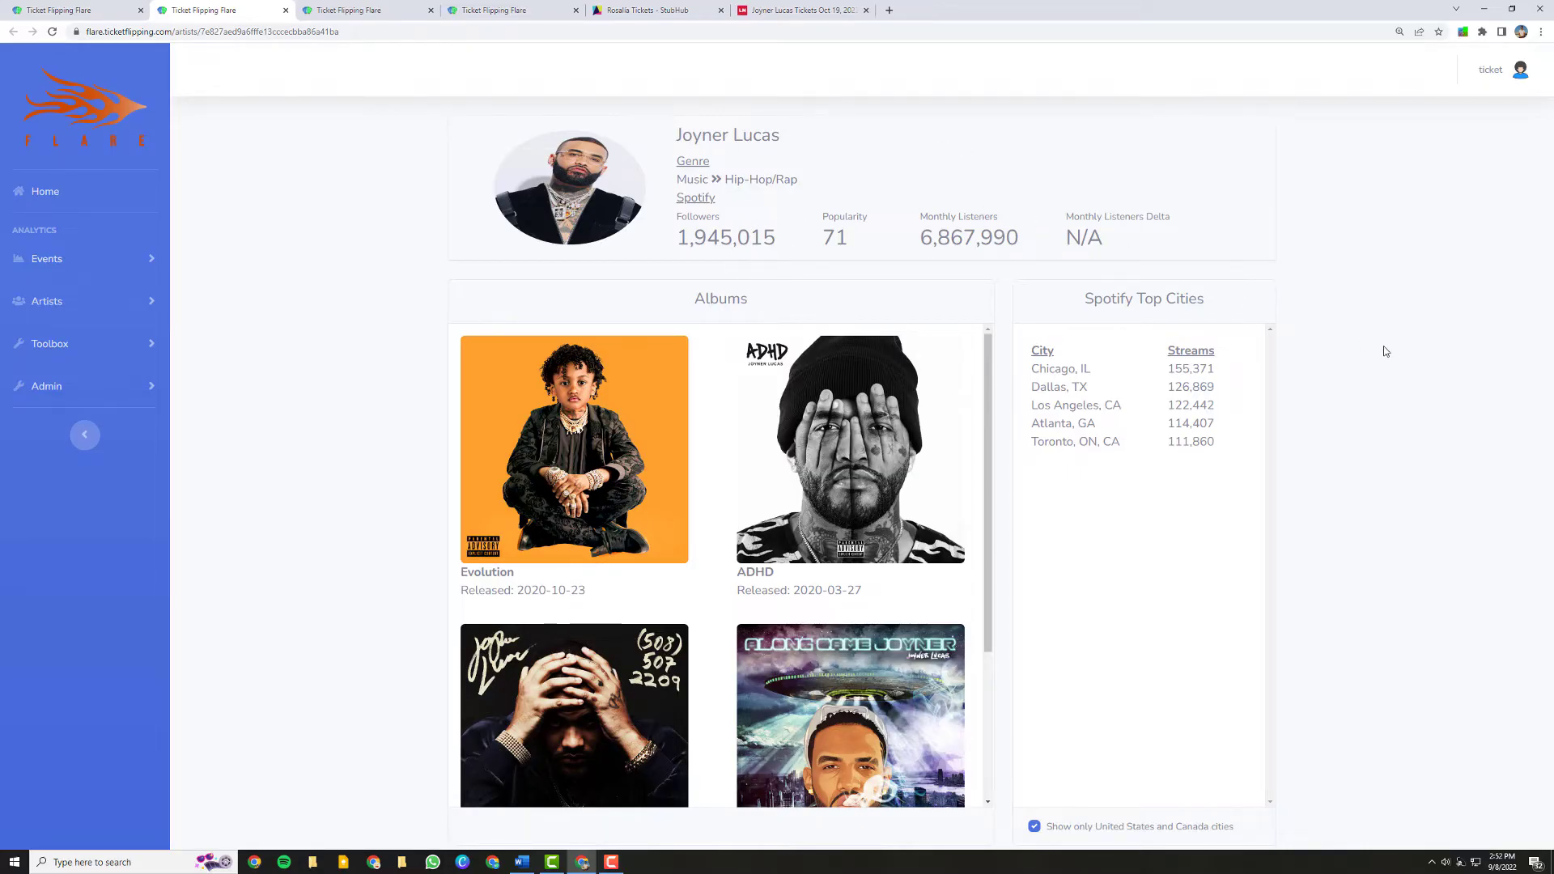
Uncheck 'Show only United States and Canada cities' so Spotify top cities include international cities.
{"action": "scroll", "coordinate": [1062, 144], "scroll_direction": "down", "scroll_amount": 2}
{"action": "left_click", "coordinate": [1029, 644]}
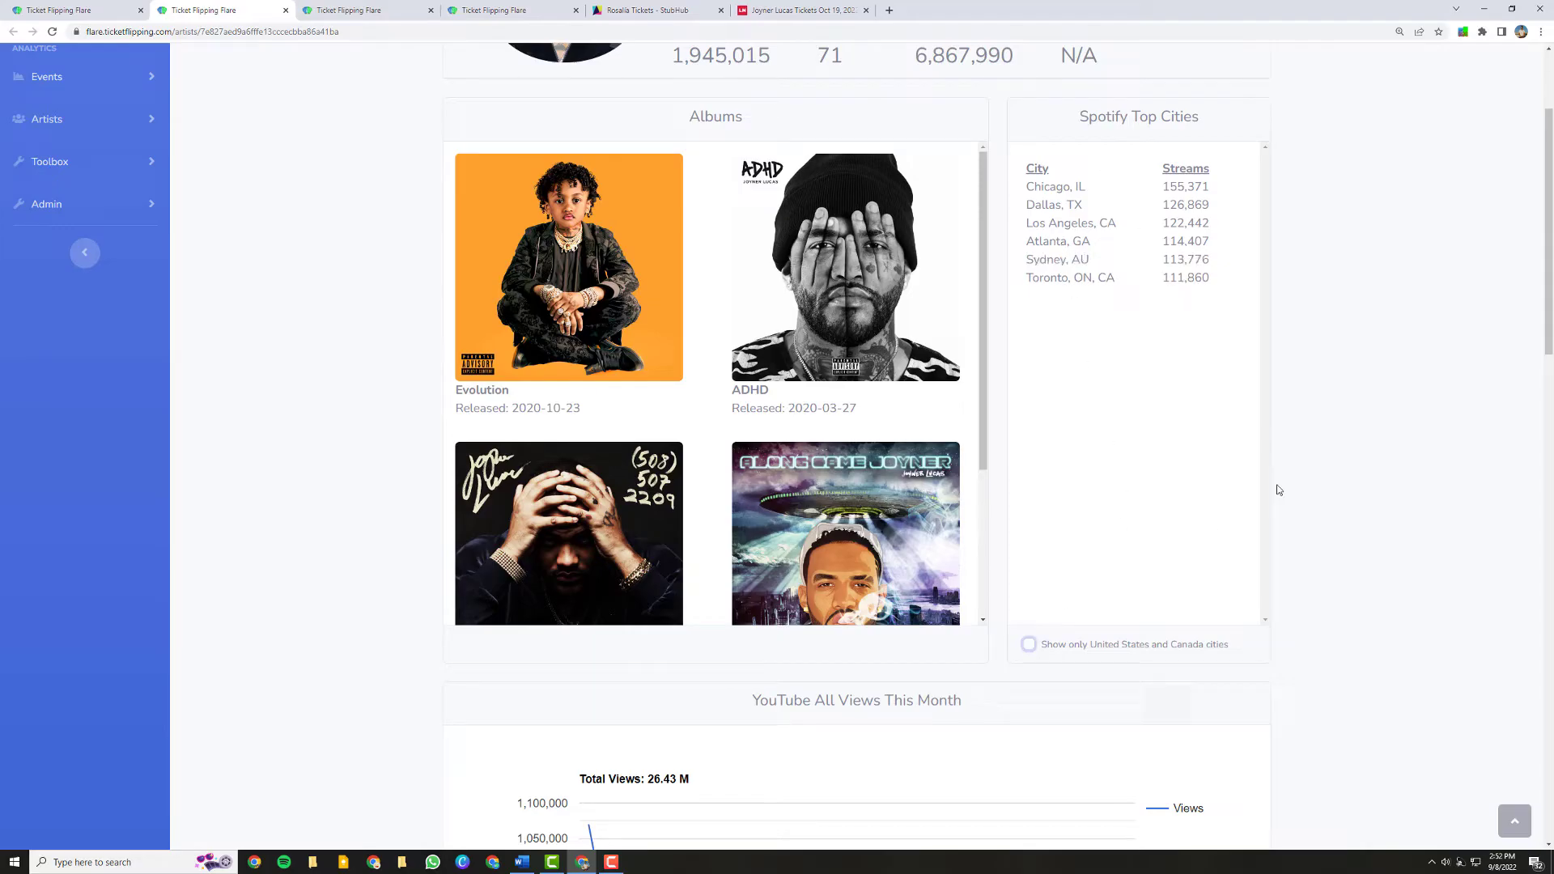
{"action": "scroll", "coordinate": [1247, 454], "scroll_direction": "down", "scroll_amount": 5}
{"action": "scroll", "coordinate": [999, 260], "scroll_direction": "down", "scroll_amount": 7}
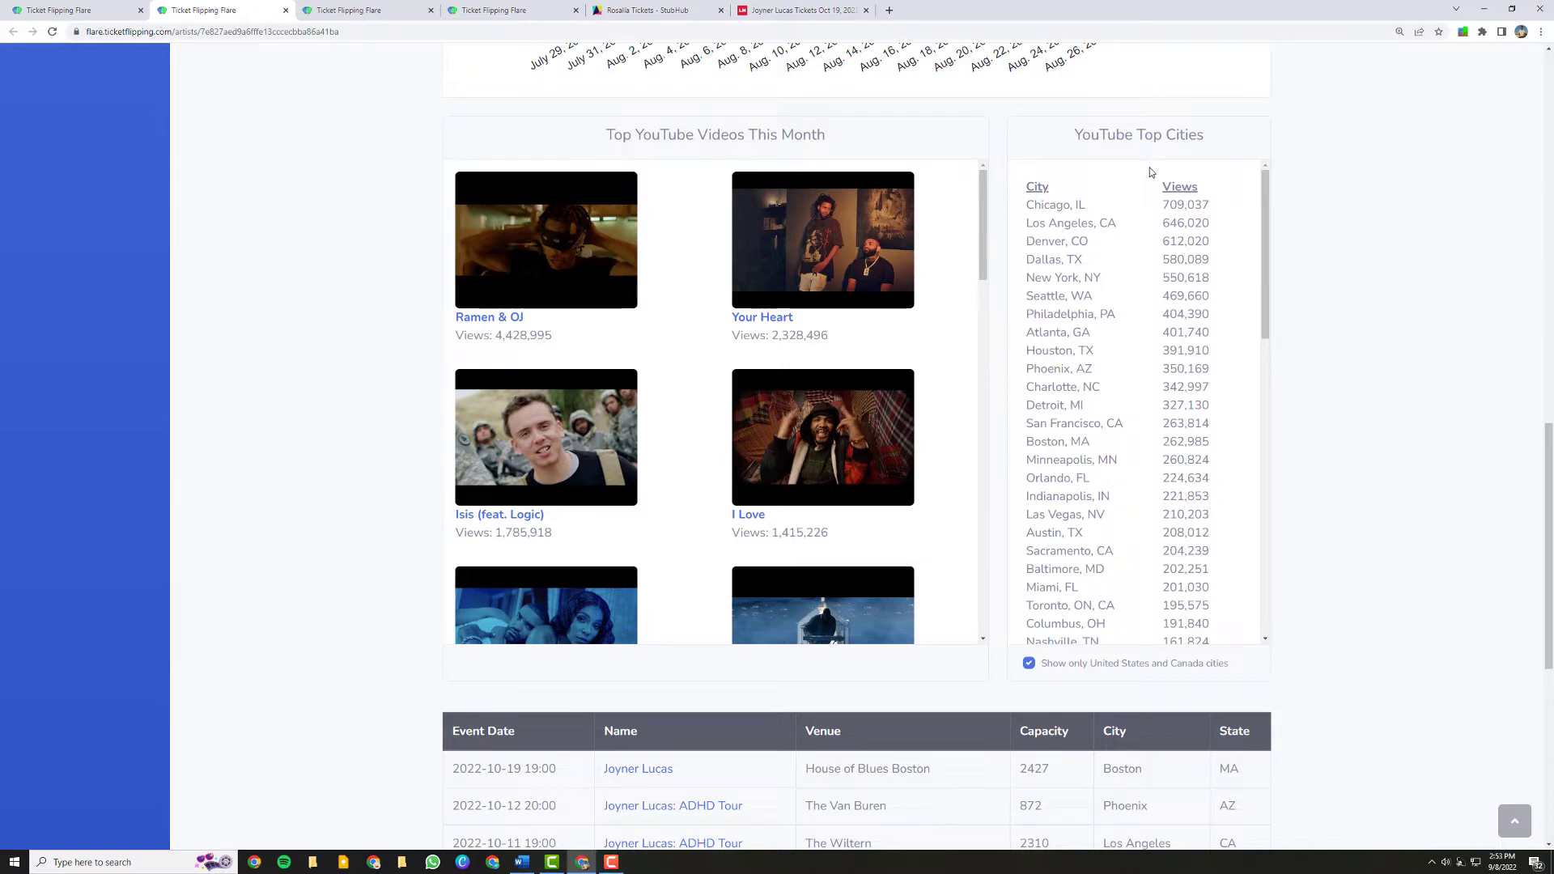
{"action": "scroll", "coordinate": [1386, 198], "scroll_direction": "down", "scroll_amount": 5}
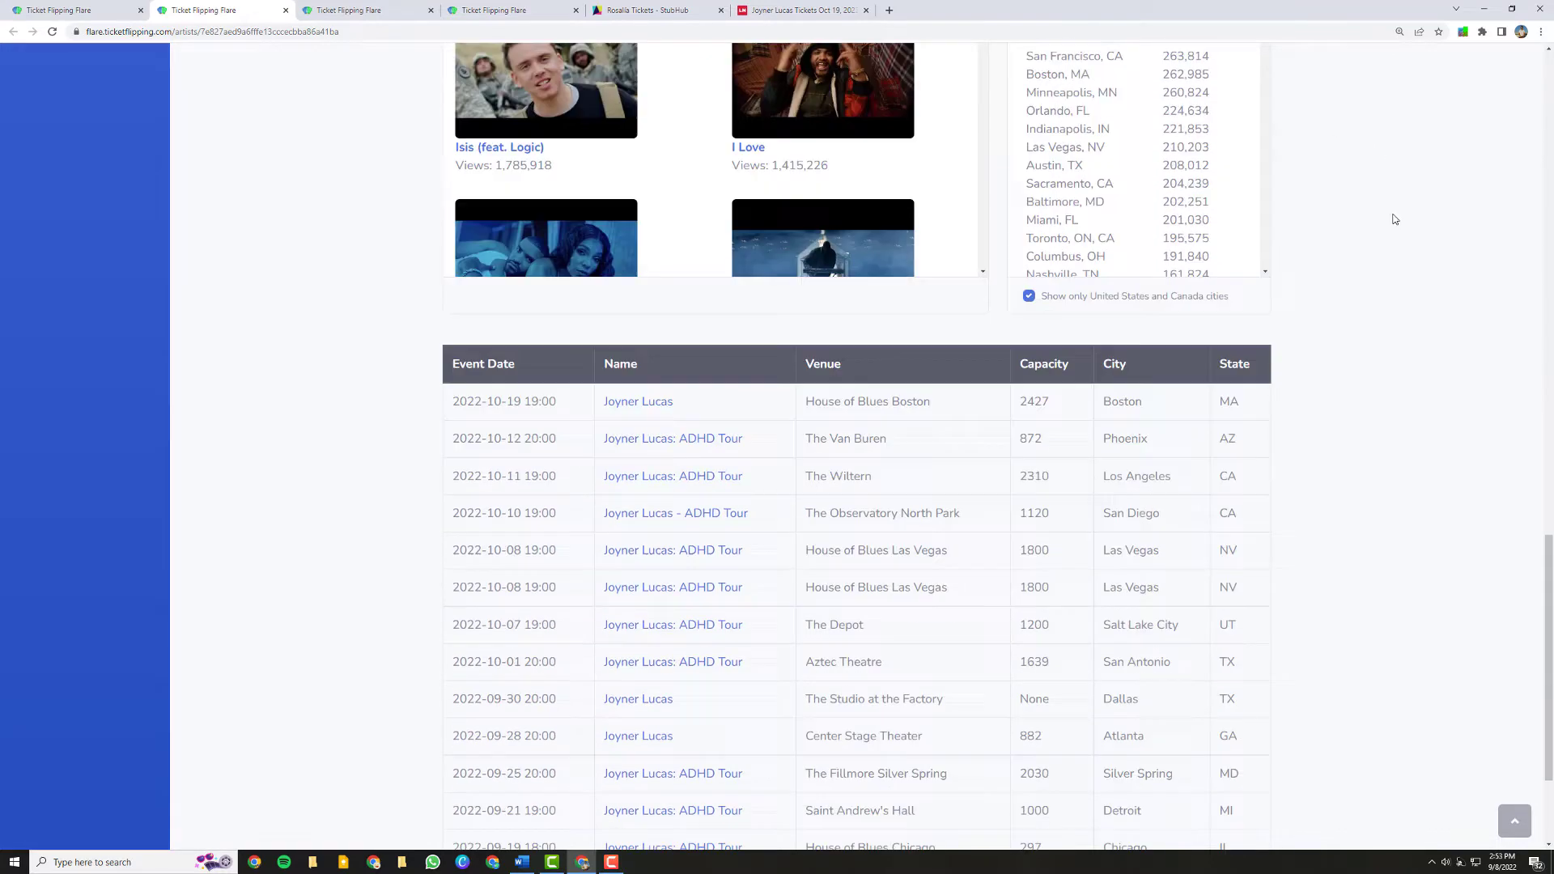
{"action": "scroll", "coordinate": [682, 437], "scroll_direction": "down", "scroll_amount": 2}
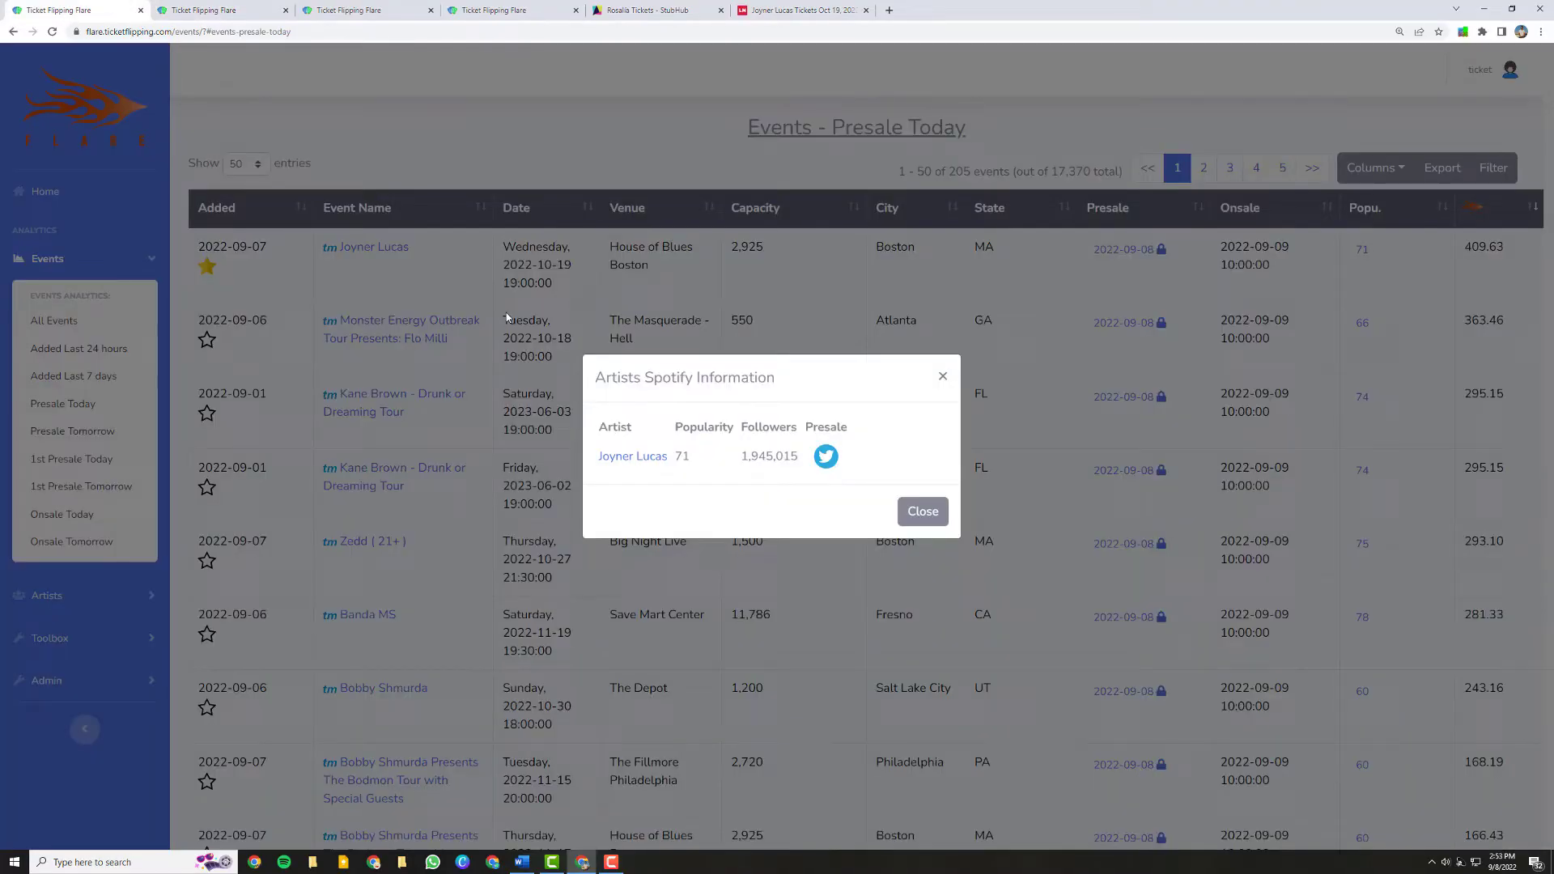
Enable Min Price and Max Price columns, showing 40 and 65 for Joyner Lucas.
{"action": "left_click", "coordinate": [942, 376]}
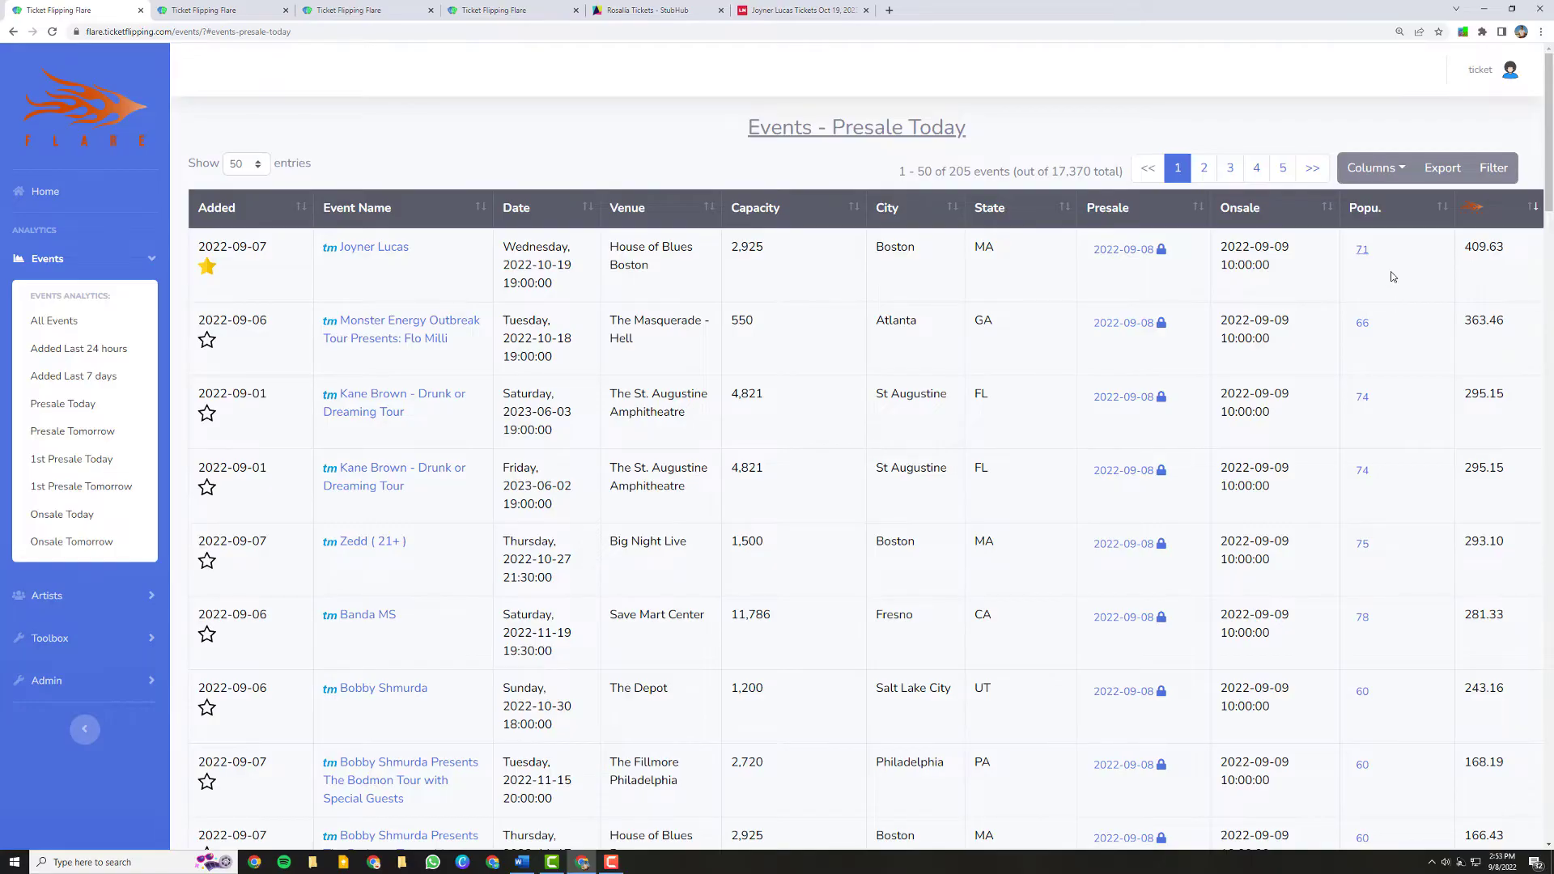
{"action": "left_click", "coordinate": [1376, 167]}
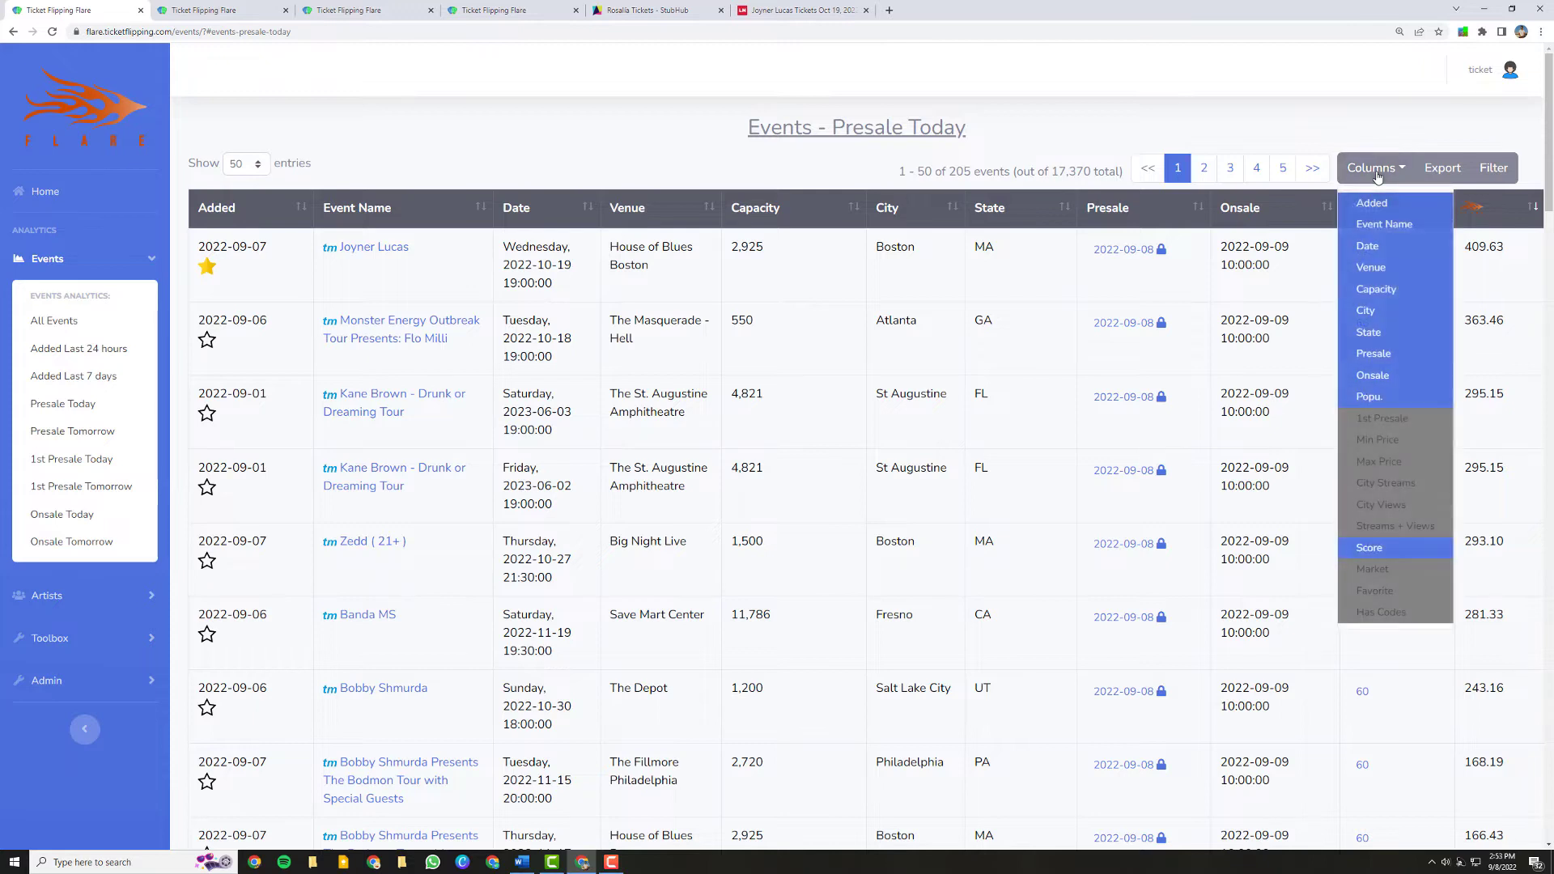
{"action": "left_click", "coordinate": [1405, 443]}
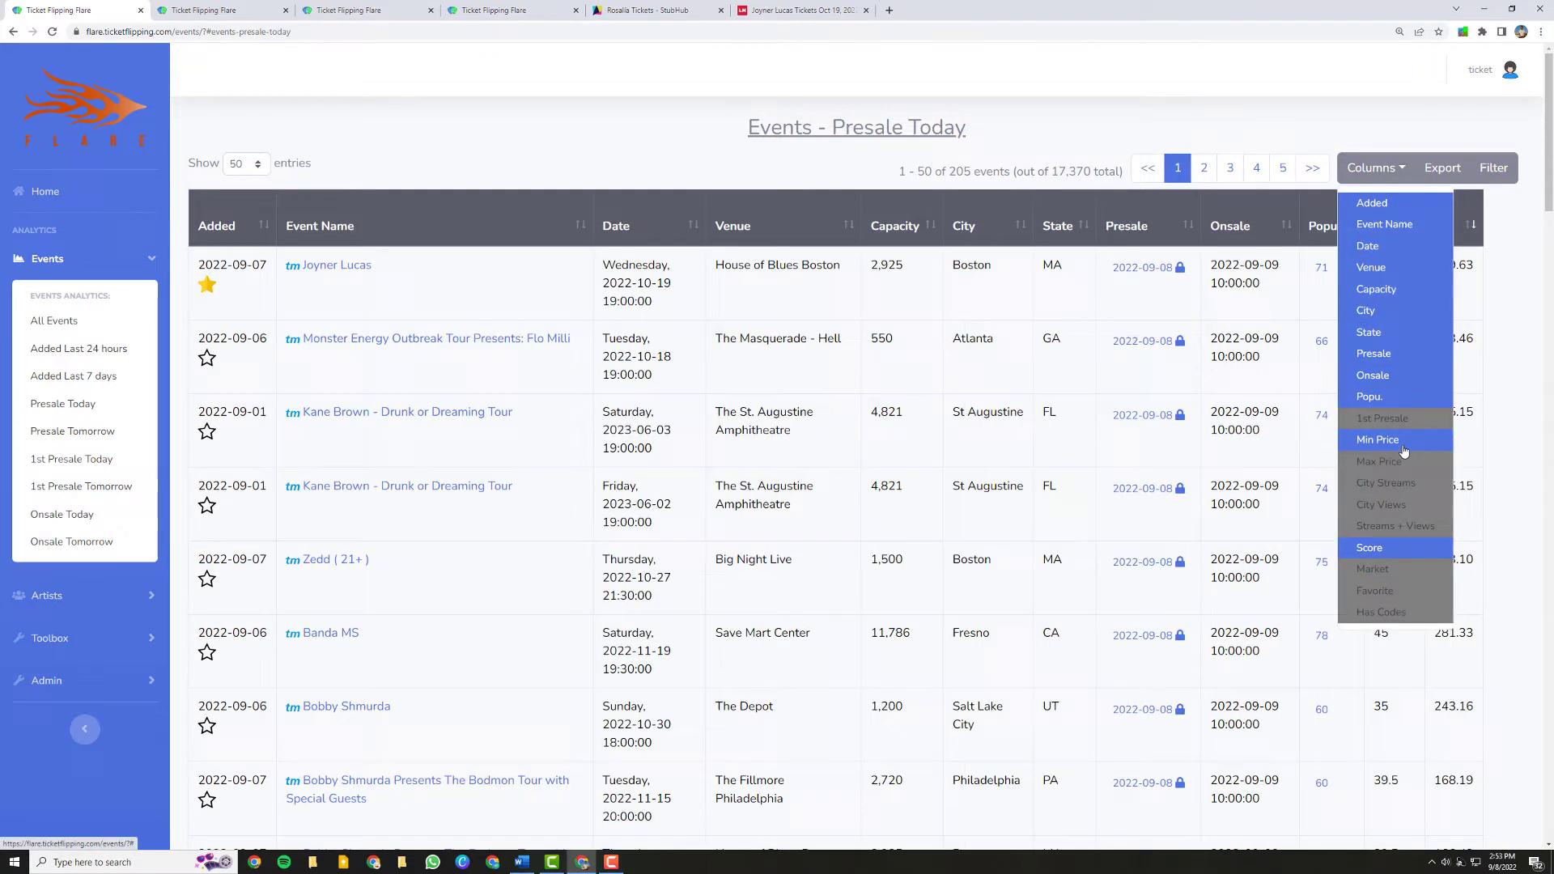
{"action": "left_click", "coordinate": [1380, 462]}
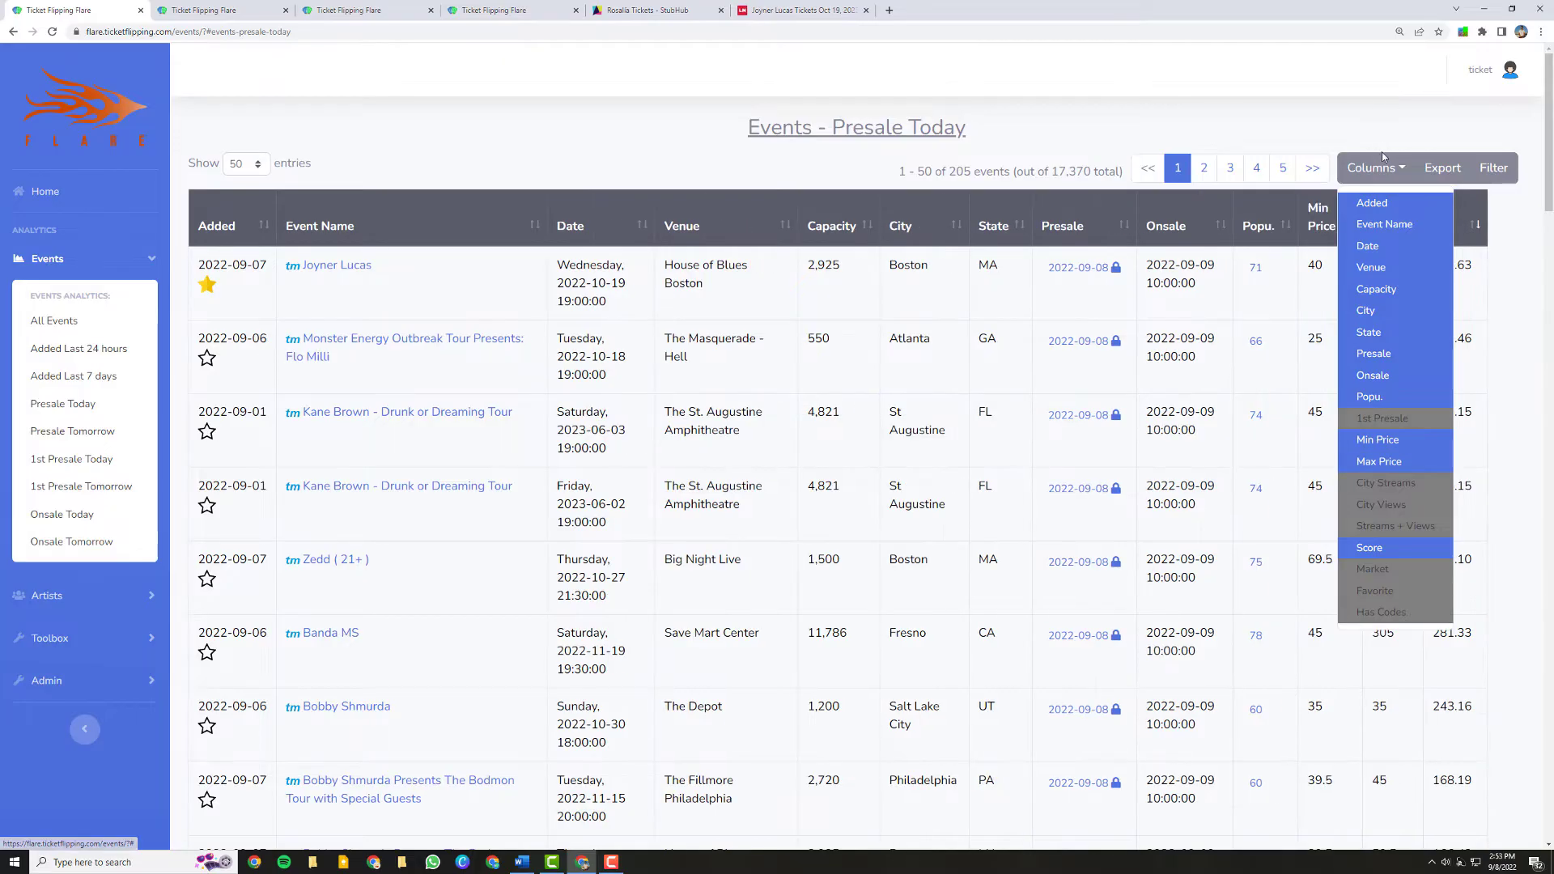
{"action": "left_click", "coordinate": [1384, 122]}
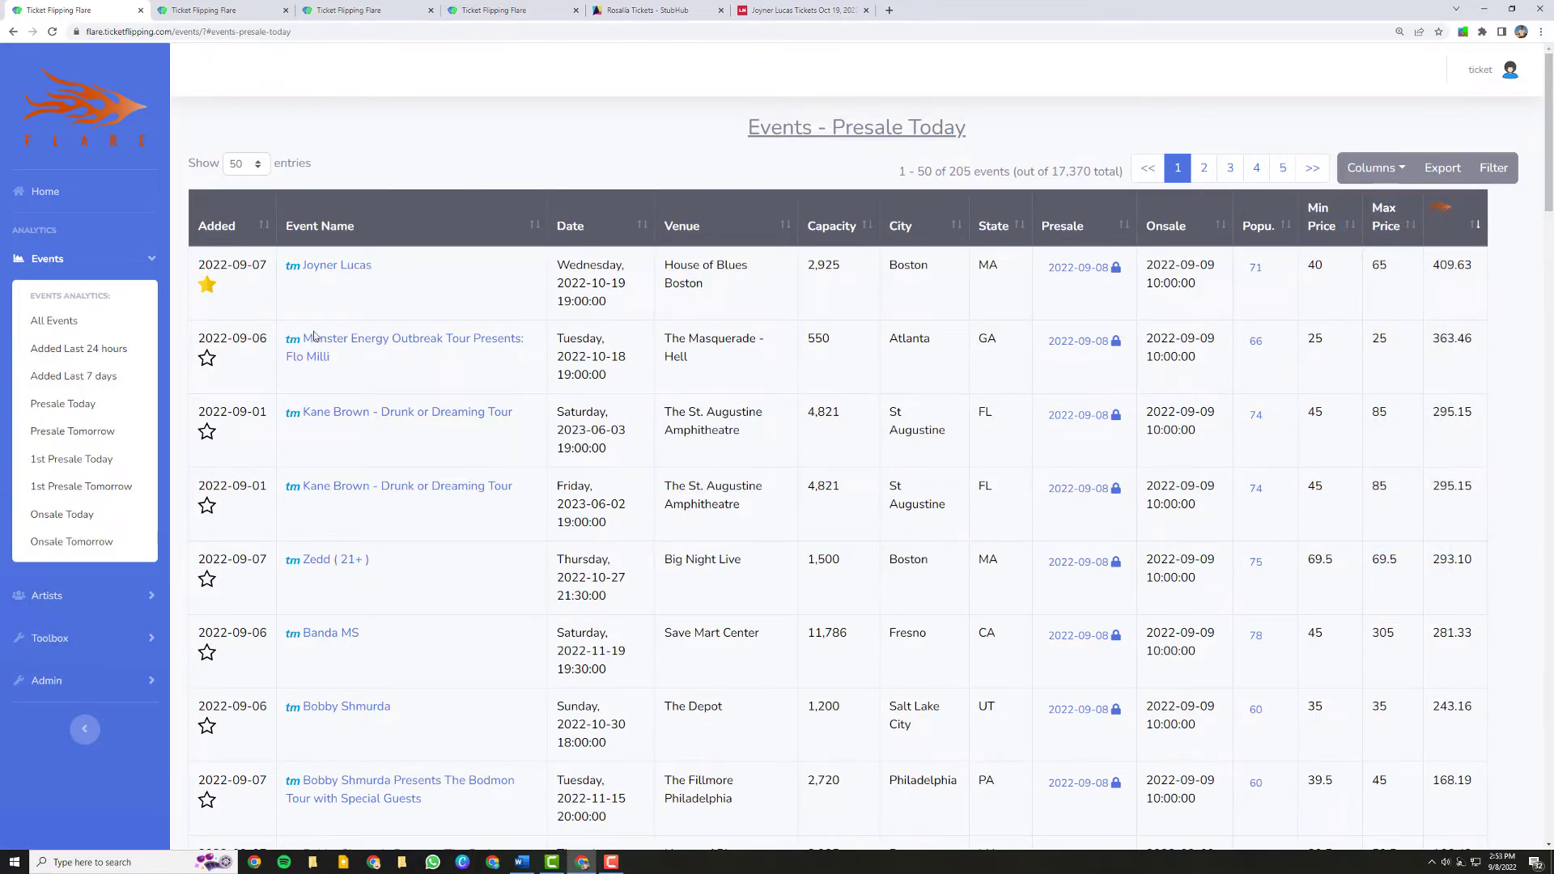
{"action": "scroll", "coordinate": [89, 340], "scroll_direction": "down", "scroll_amount": 3}
Browse Artists With Upcoming Events: 15420 artists ranked by popularity, Bad Bunny first.
{"action": "left_click", "coordinate": [61, 293]}
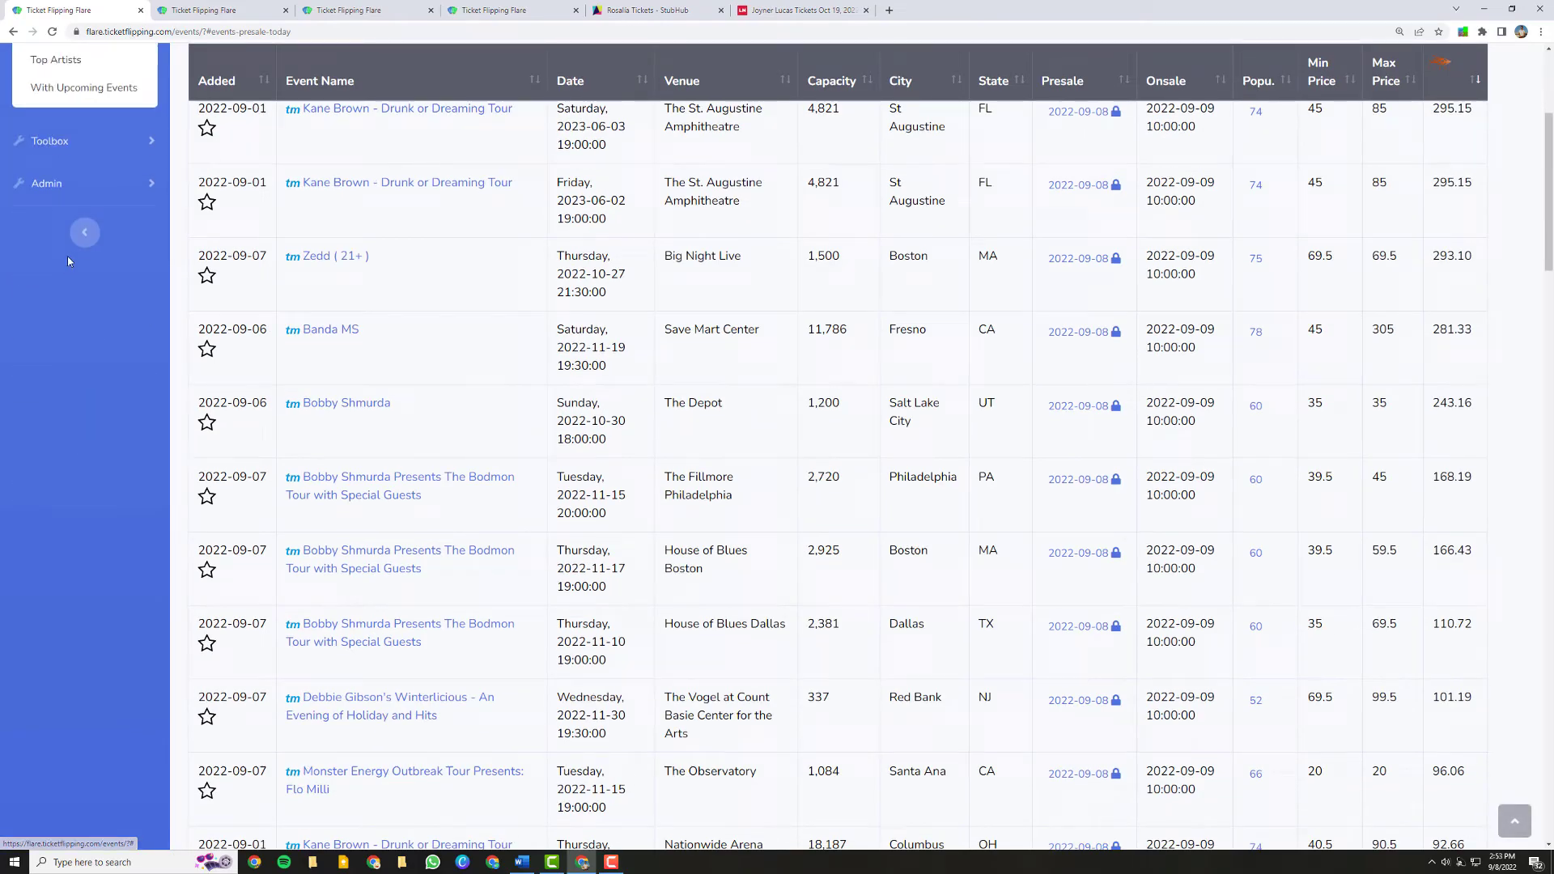
{"action": "scroll", "coordinate": [71, 235], "scroll_direction": "up", "scroll_amount": 1}
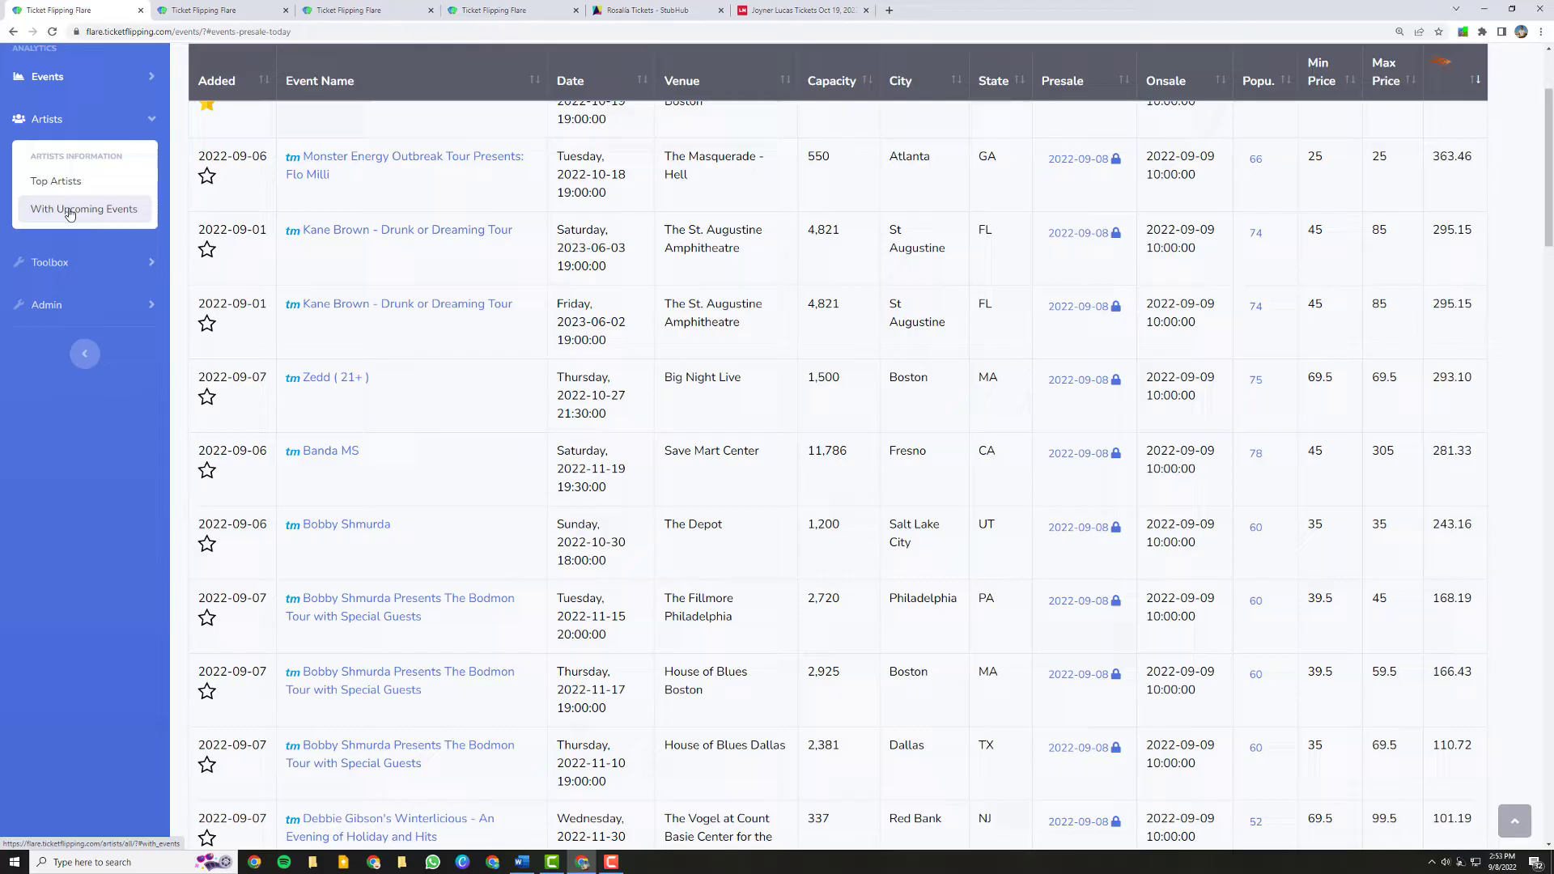
{"action": "left_click", "coordinate": [75, 215]}
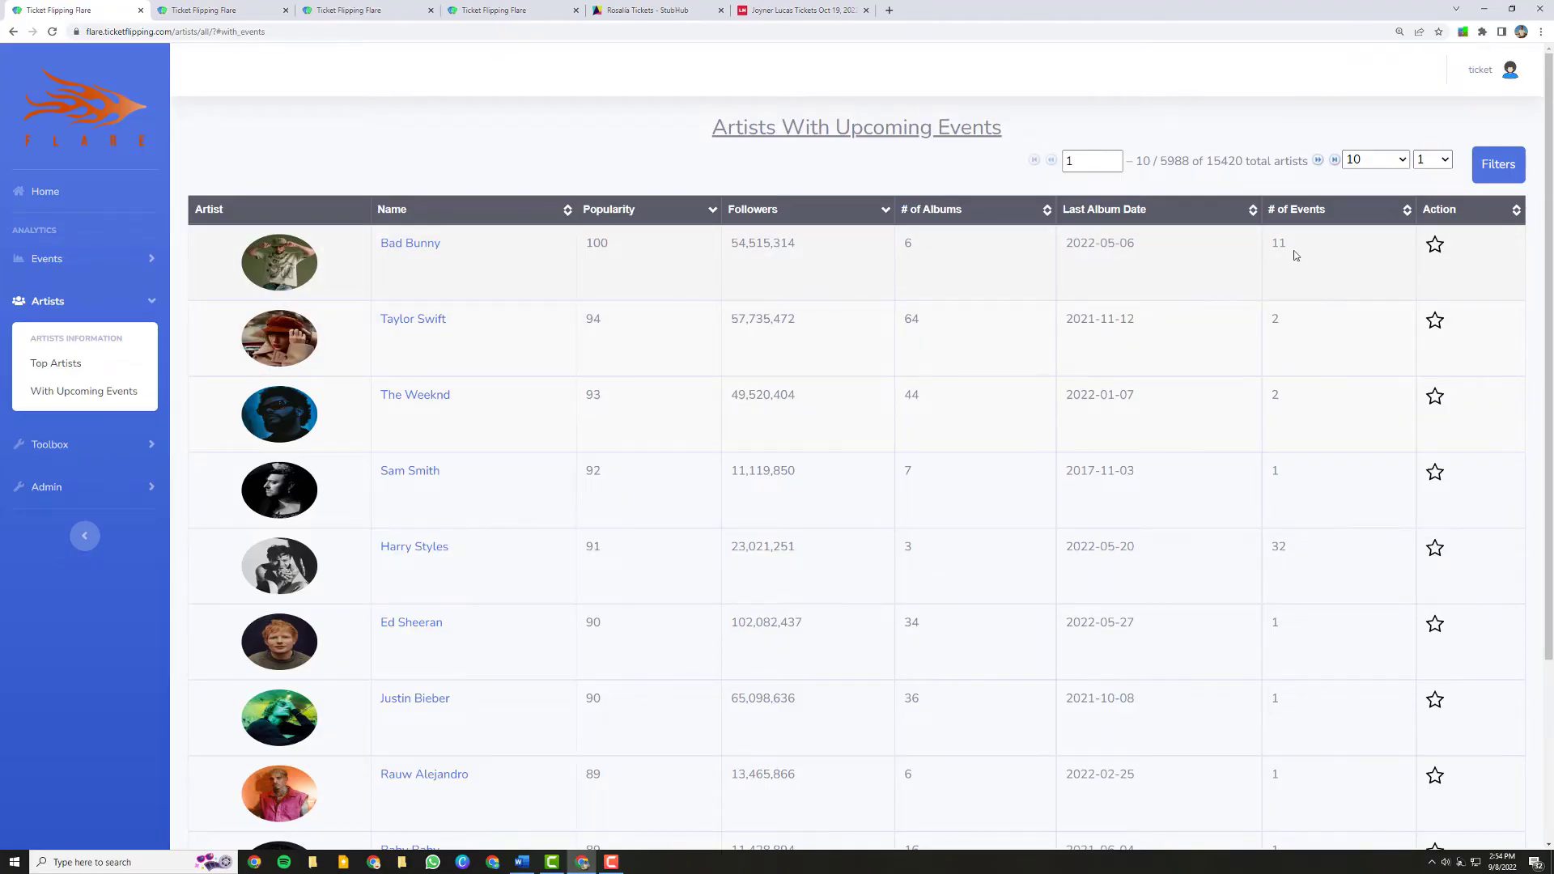
{"action": "scroll", "coordinate": [687, 399], "scroll_direction": "down", "scroll_amount": 3}
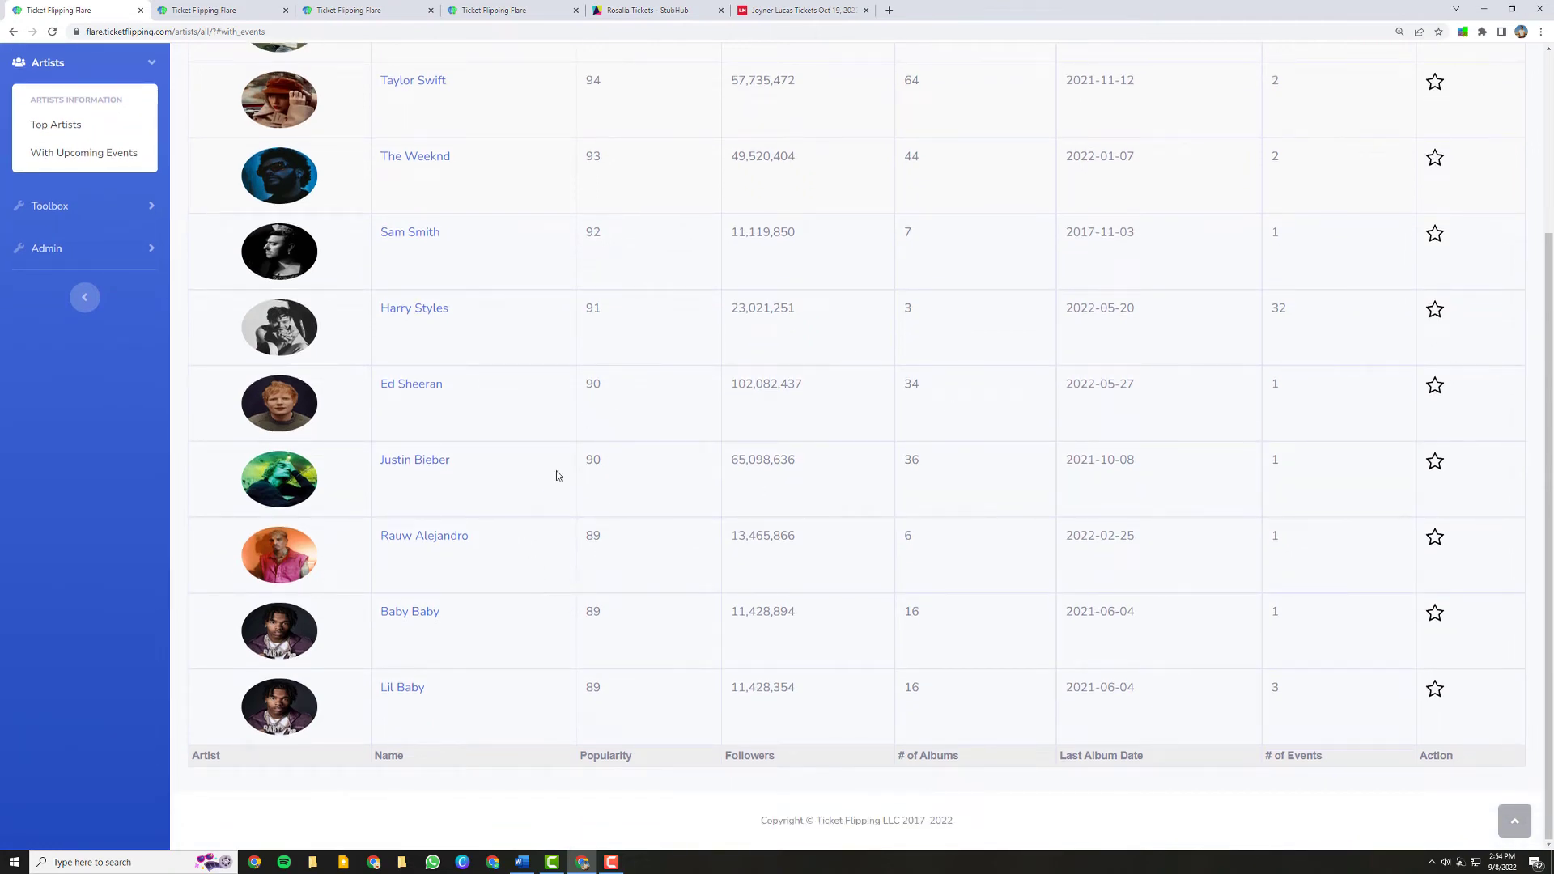
{"action": "scroll", "coordinate": [599, 438], "scroll_direction": "up", "scroll_amount": 3}
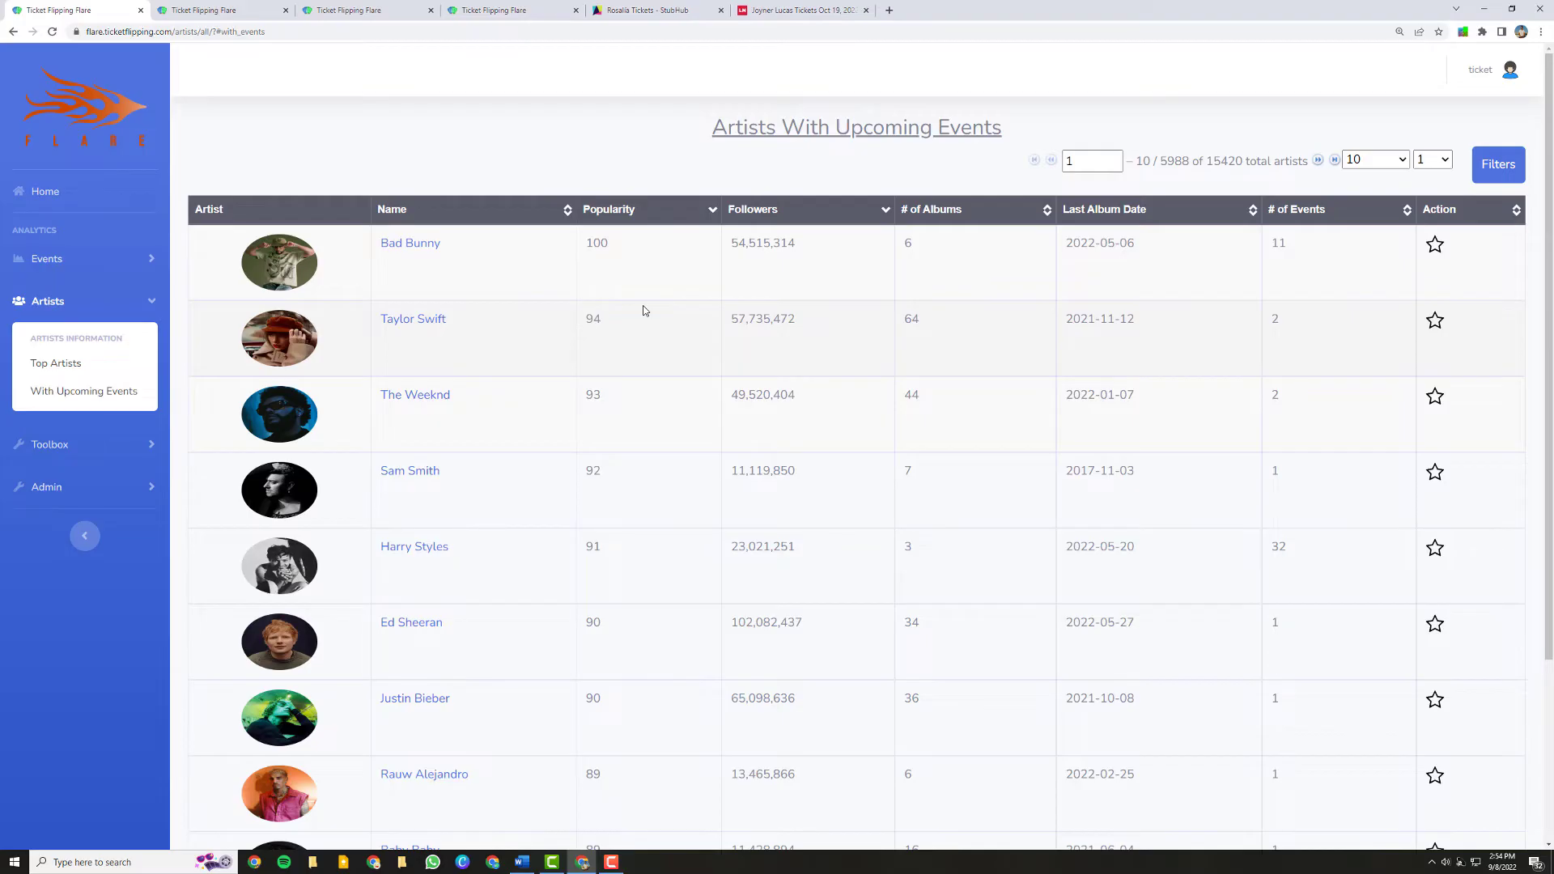
Open Secondary Market Monitored Events at 50 rows per page and scroll all 45 events.
{"action": "left_click", "coordinate": [97, 447]}
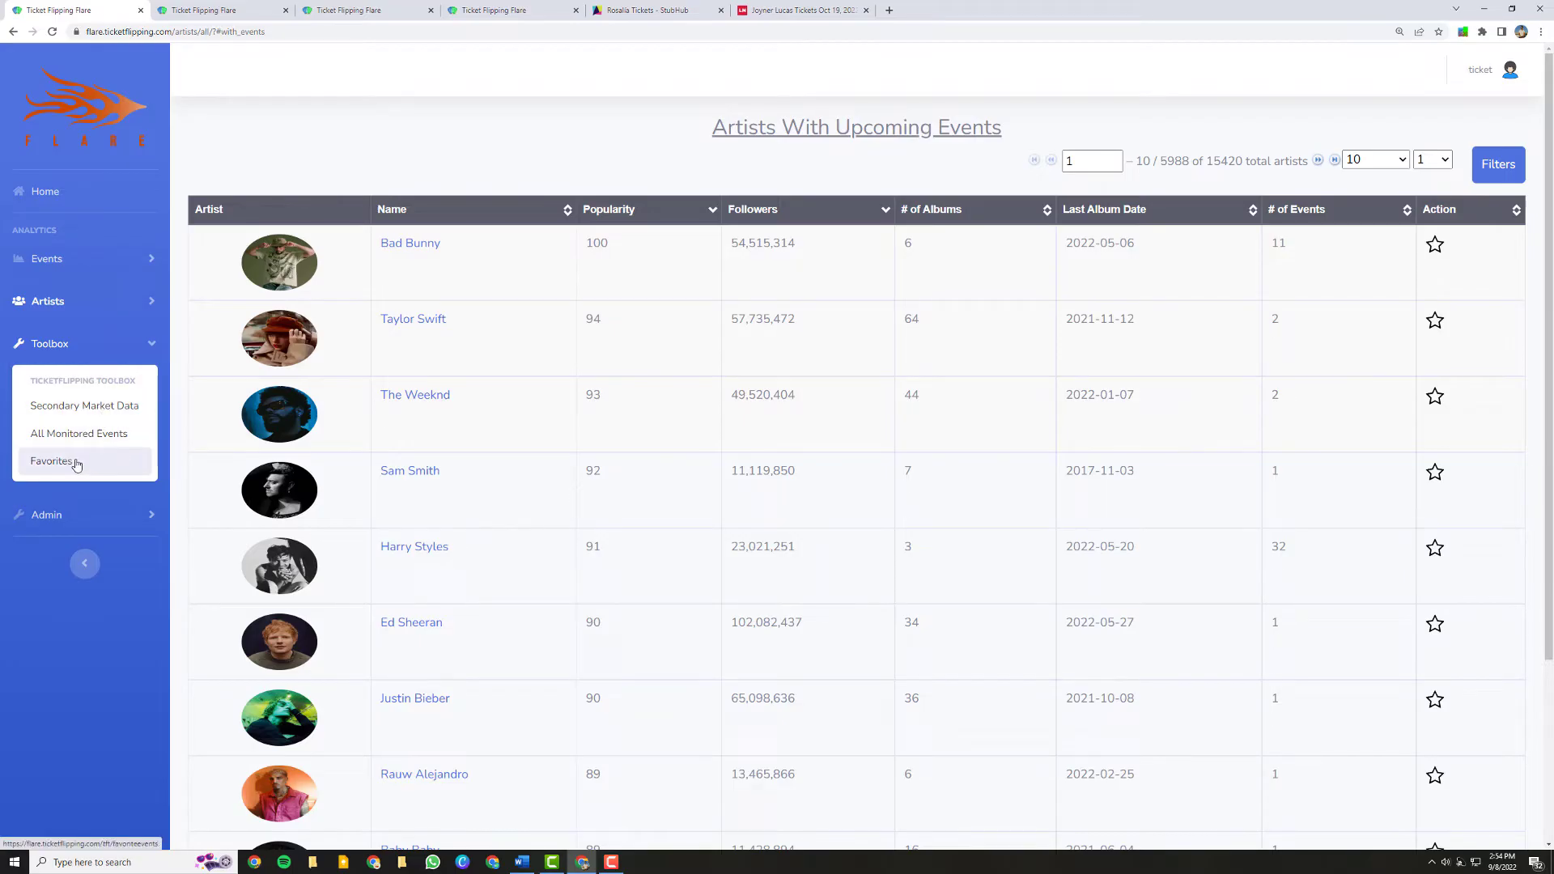
{"action": "left_click", "coordinate": [90, 406]}
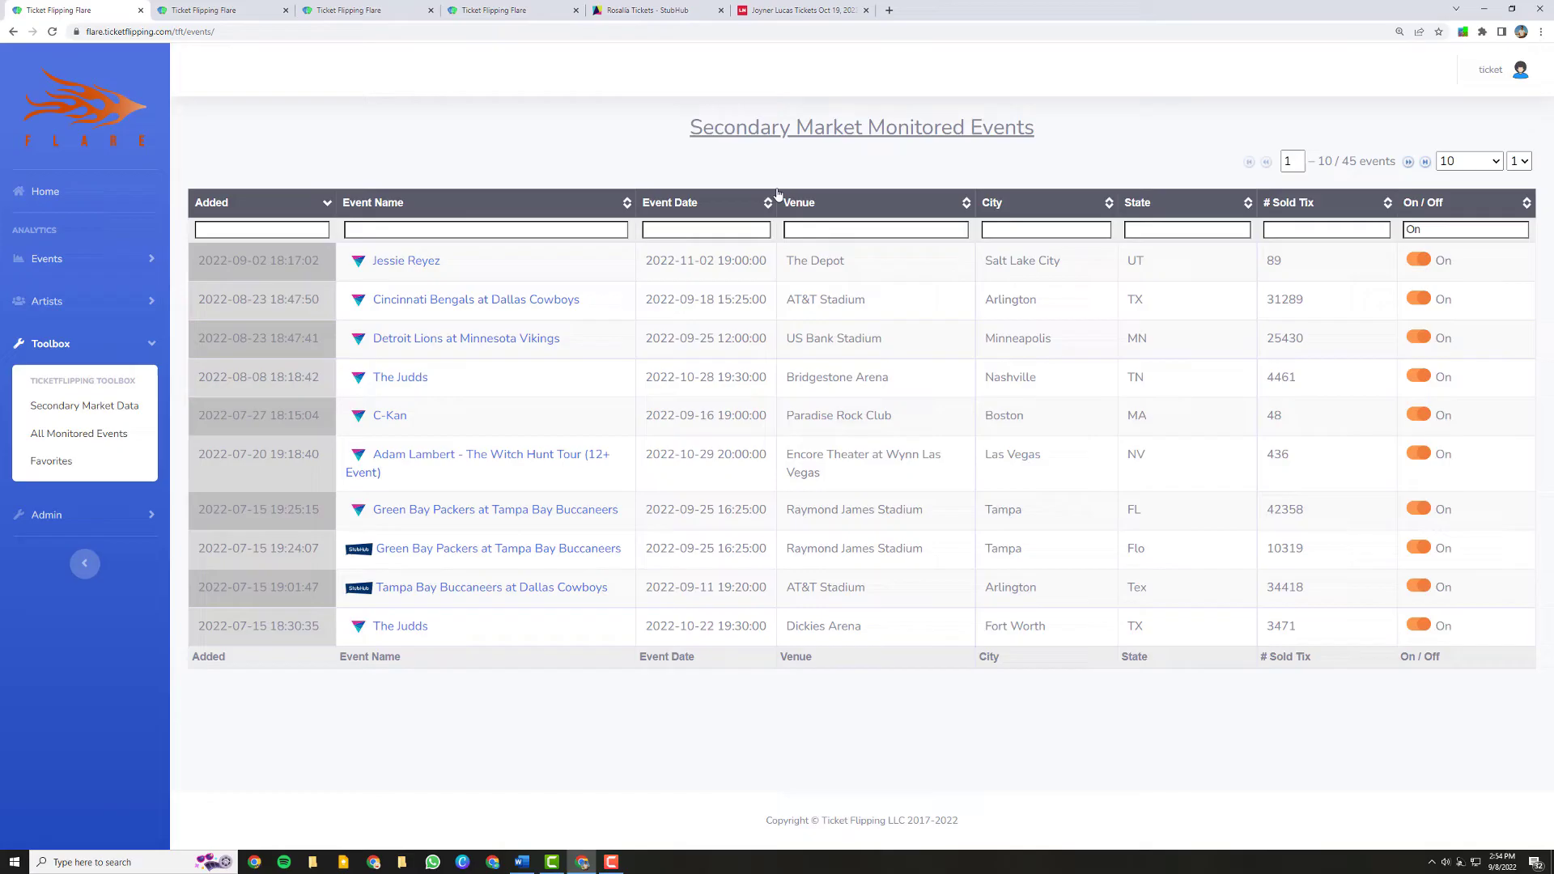
{"action": "left_click", "coordinate": [1469, 161]}
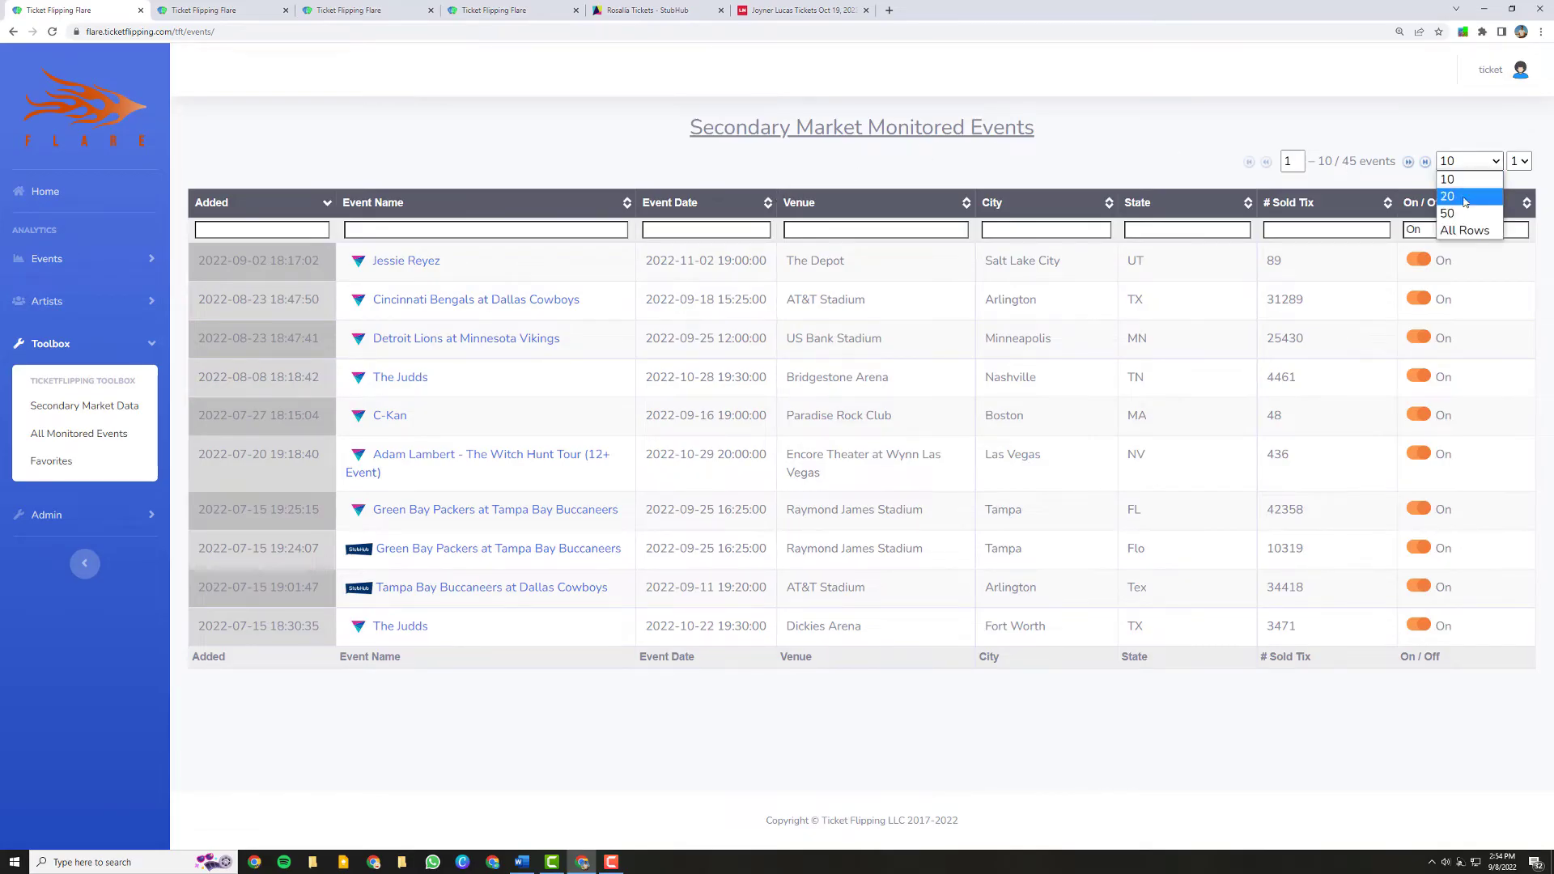
{"action": "left_click", "coordinate": [1457, 209]}
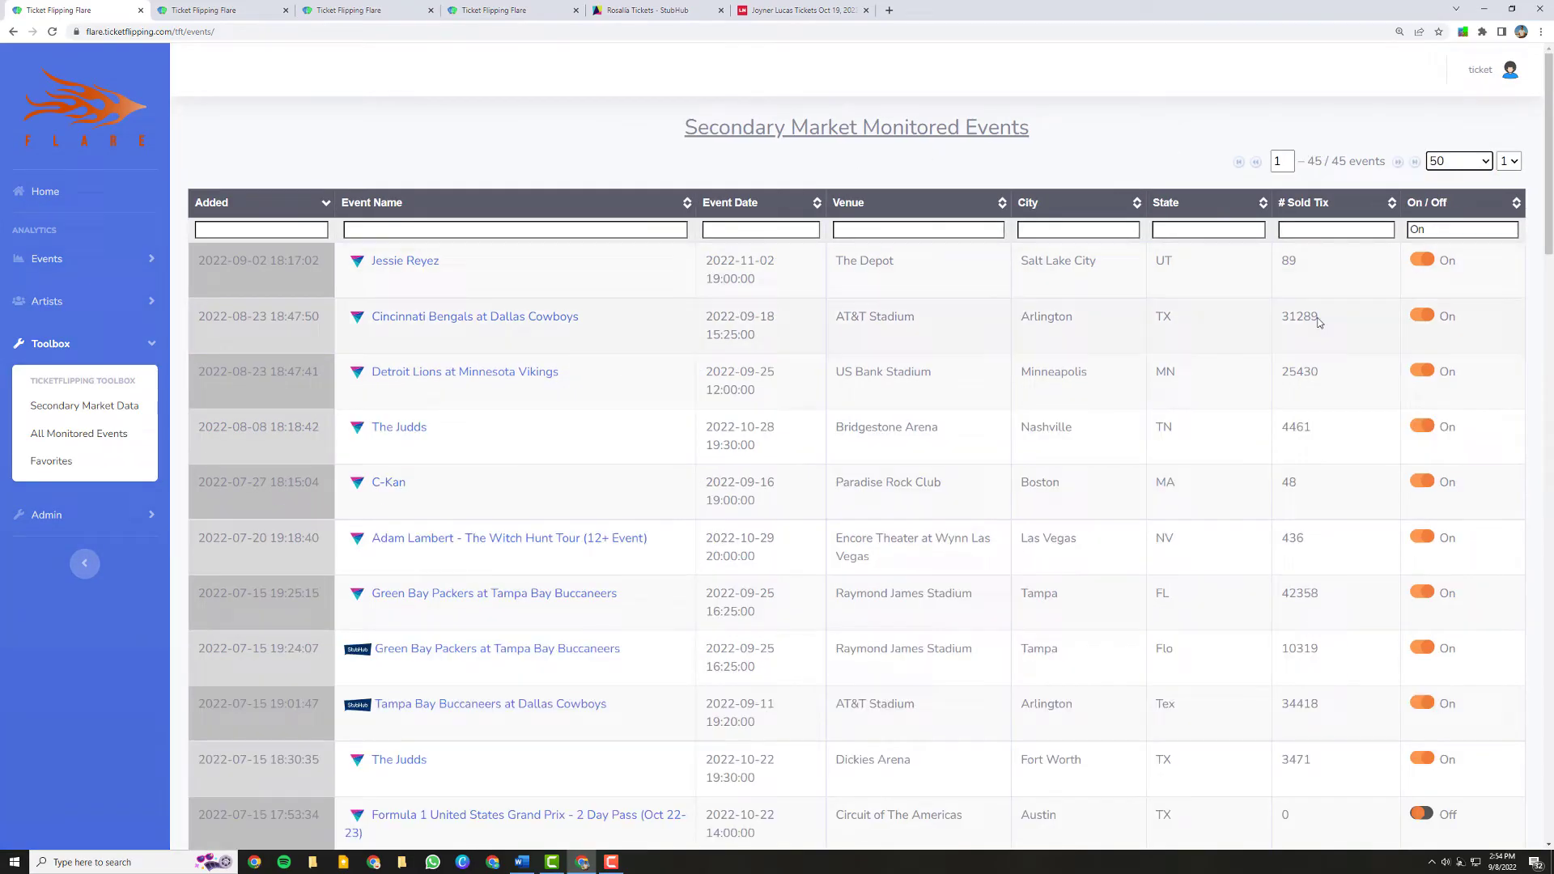
{"action": "scroll", "coordinate": [1344, 379], "scroll_direction": "down", "scroll_amount": 3}
{"action": "scroll", "coordinate": [1336, 422], "scroll_direction": "down", "scroll_amount": 4}
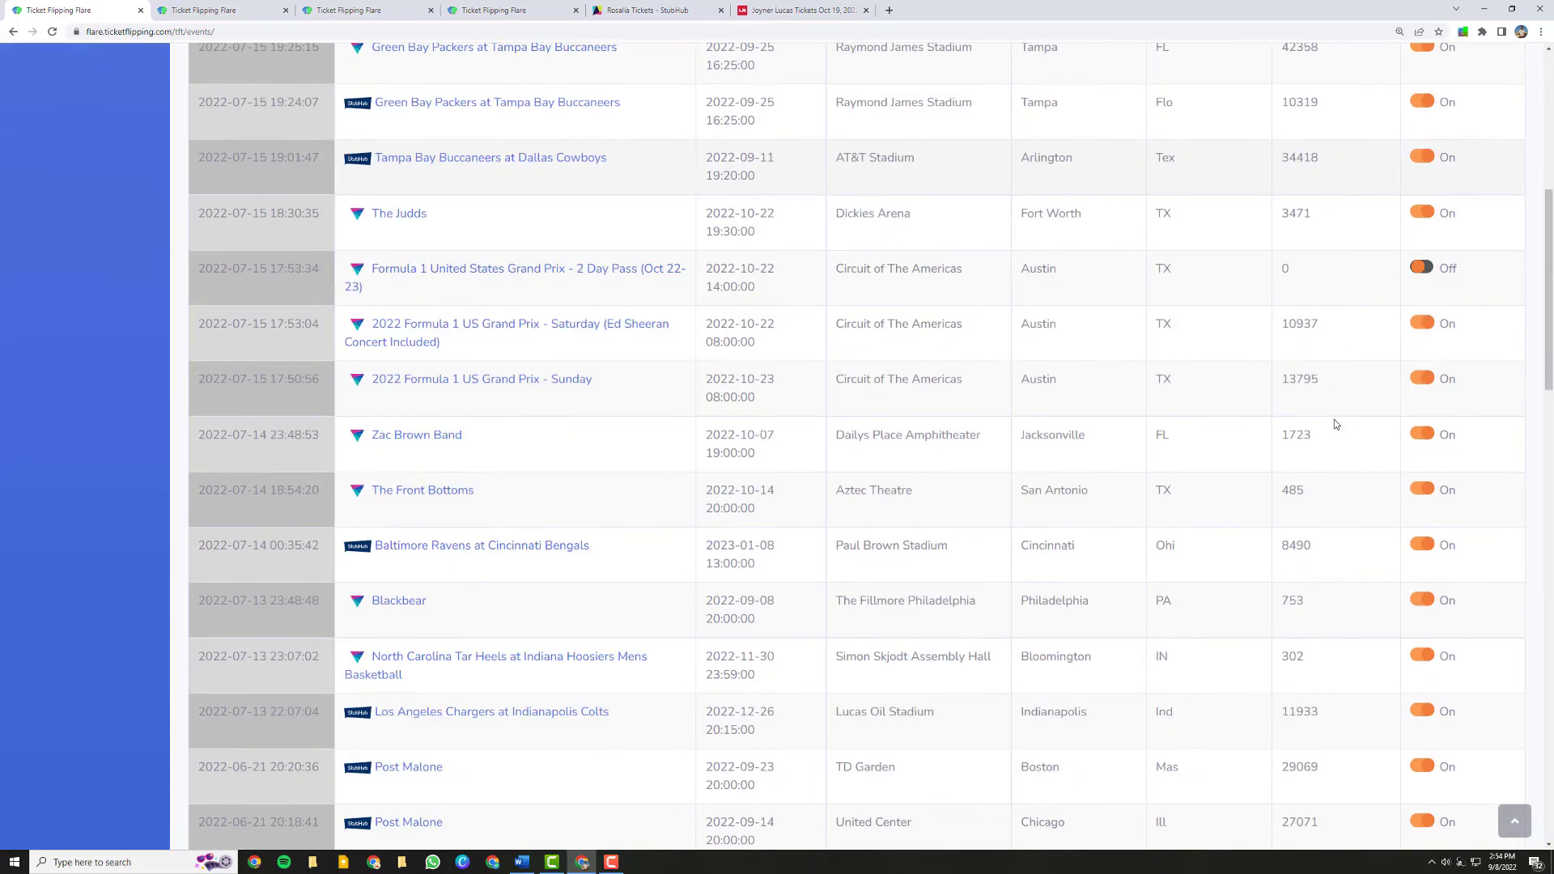
{"action": "scroll", "coordinate": [1334, 419], "scroll_direction": "up", "scroll_amount": 7}
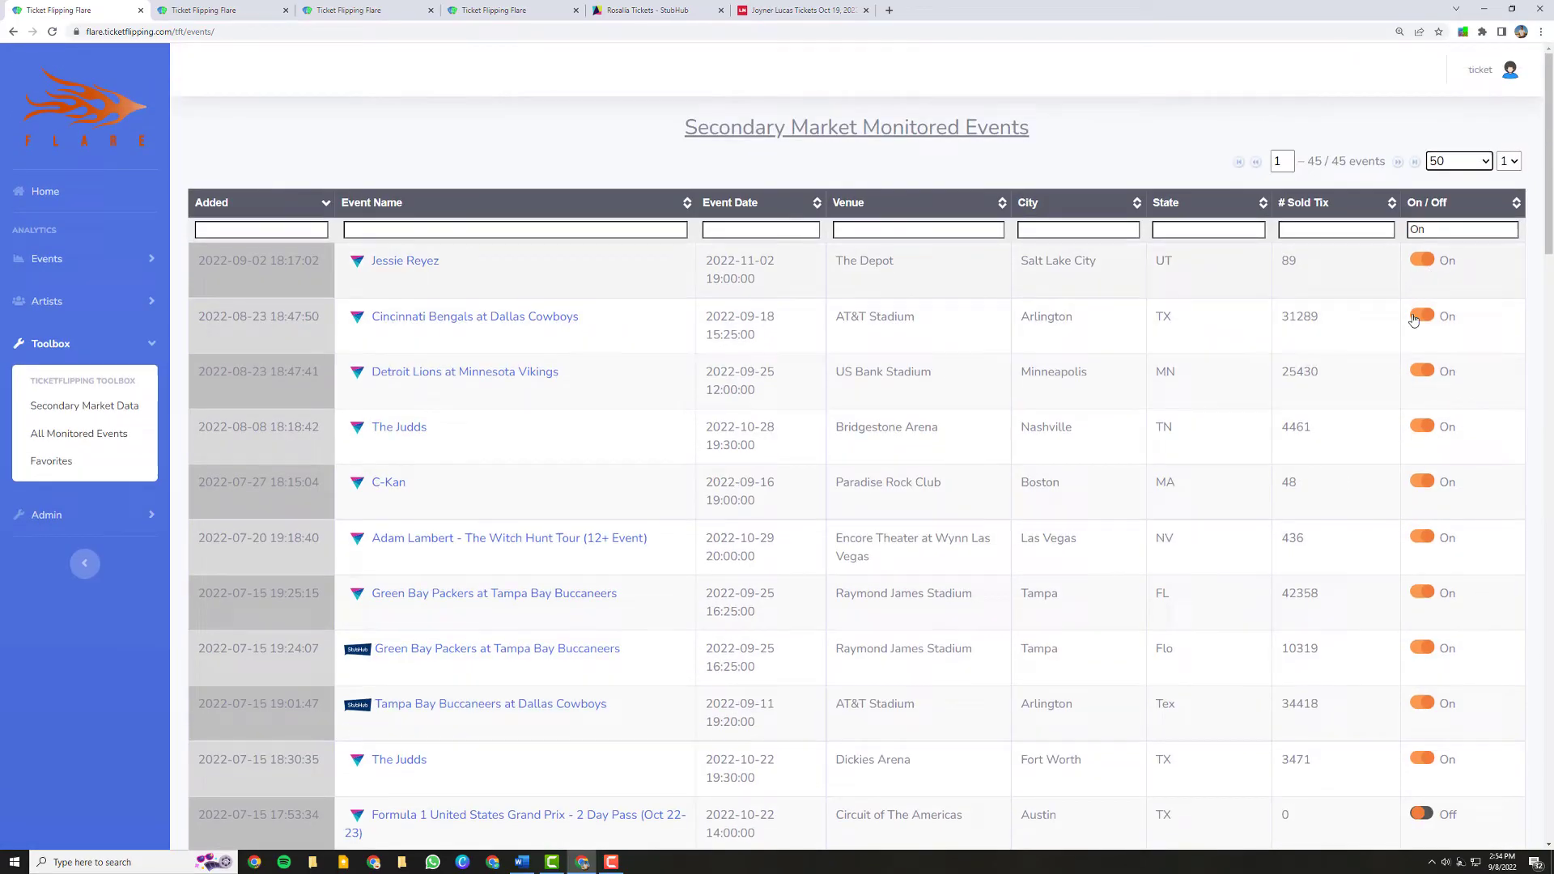
{"action": "scroll", "coordinate": [1372, 364], "scroll_direction": "down", "scroll_amount": 2}
{"action": "scroll", "coordinate": [891, 449], "scroll_direction": "down", "scroll_amount": 5}
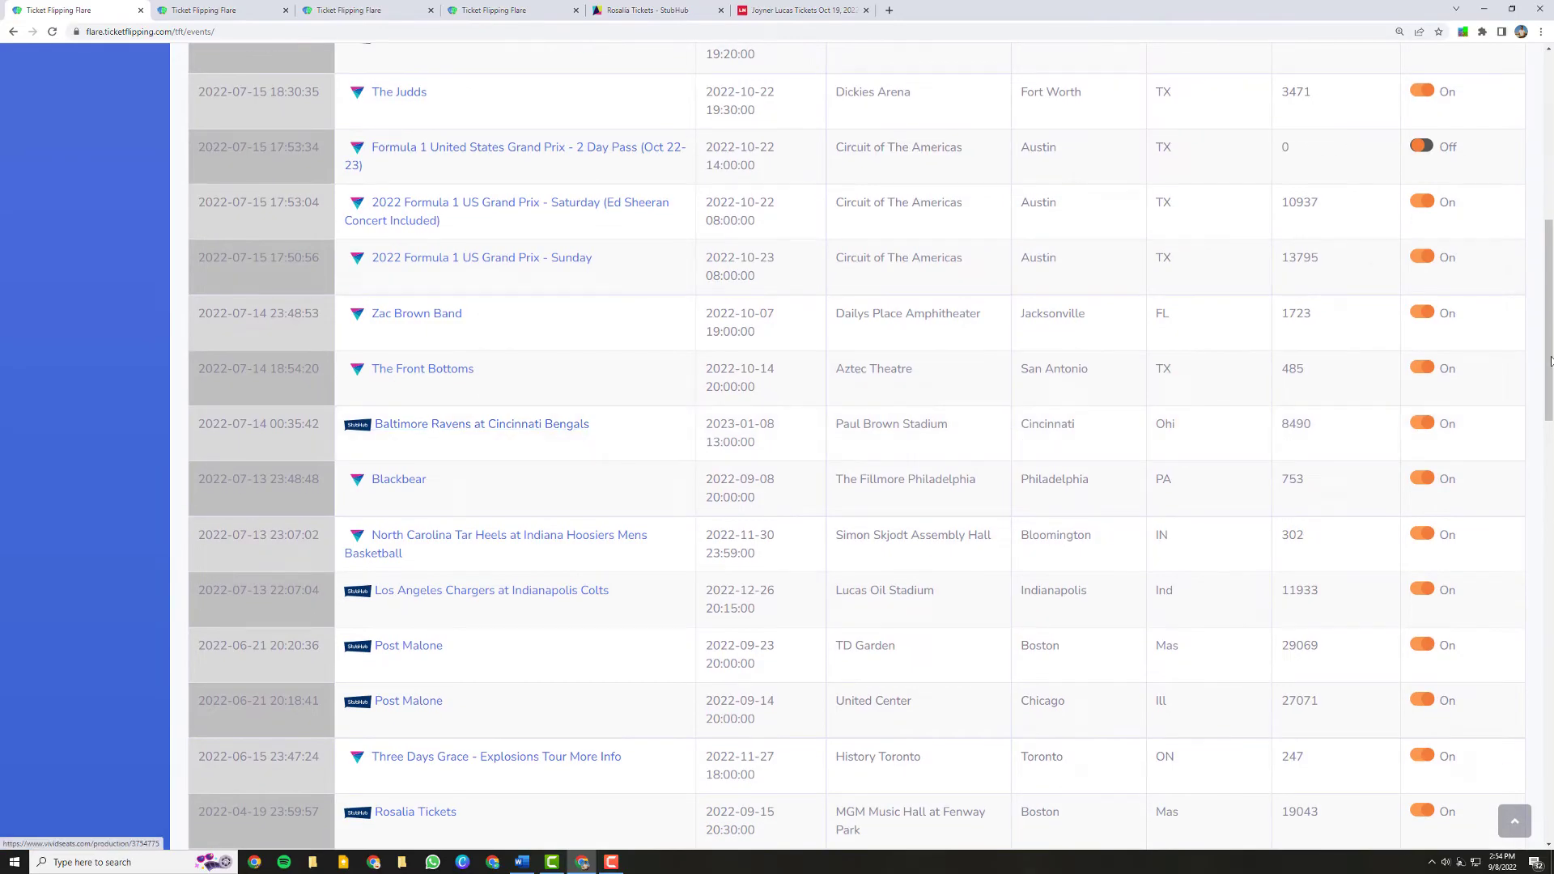
{"action": "scroll", "coordinate": [453, 567], "scroll_direction": "down", "scroll_amount": 1}
{"action": "scroll", "coordinate": [429, 543], "scroll_direction": "down", "scroll_amount": 4}
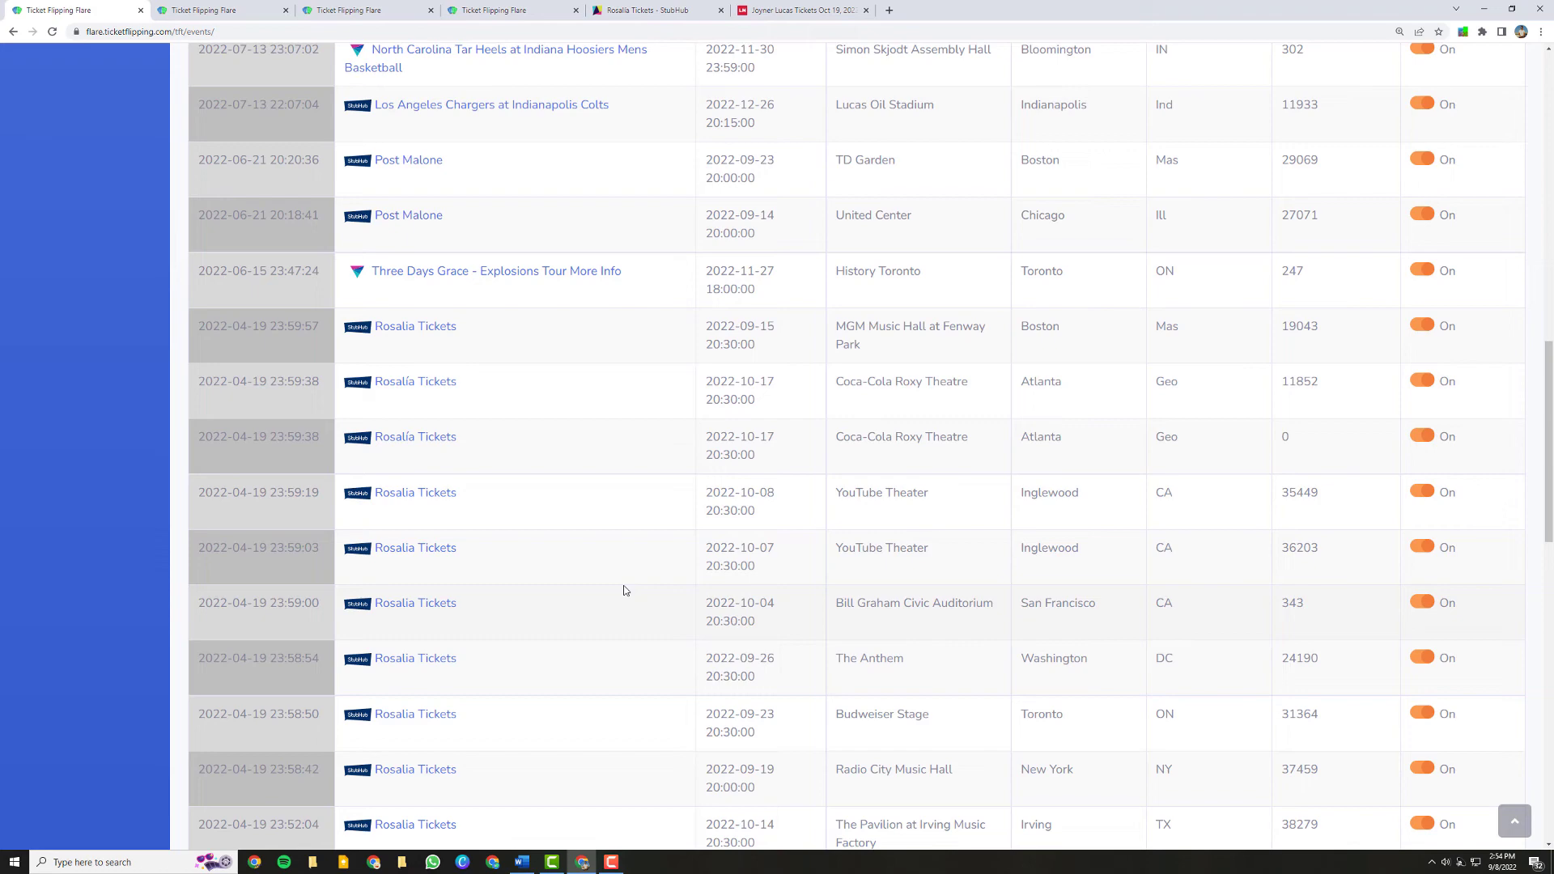
Check sold data (322 tickets) for Rosalia's Oct 4 San Francisco show, then return to Flare.
{"action": "left_click", "coordinate": [445, 610]}
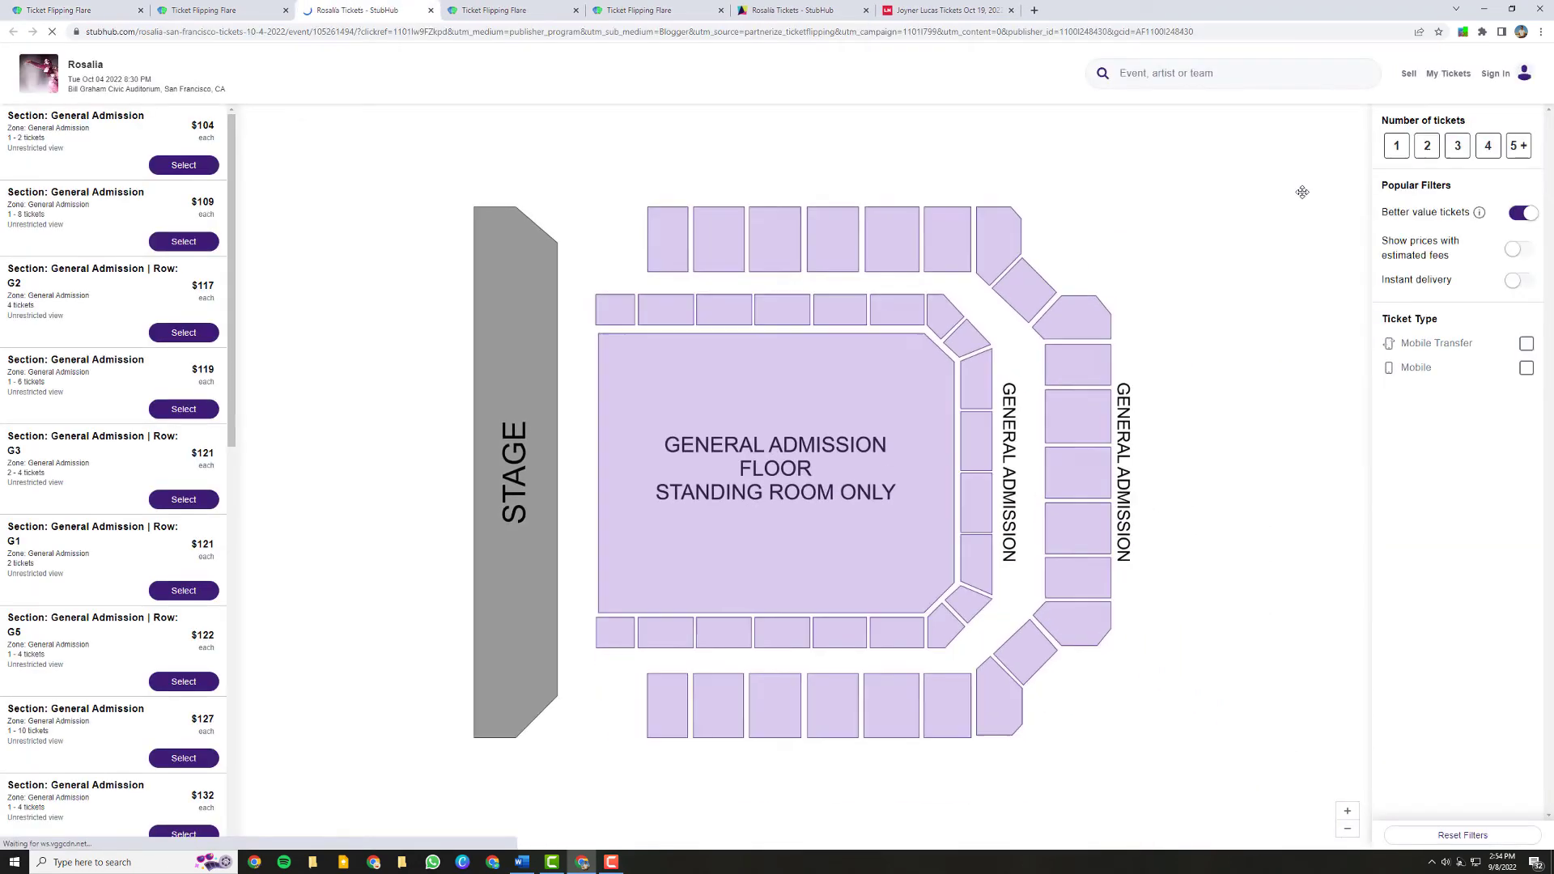
{"action": "left_click", "coordinate": [1463, 31]}
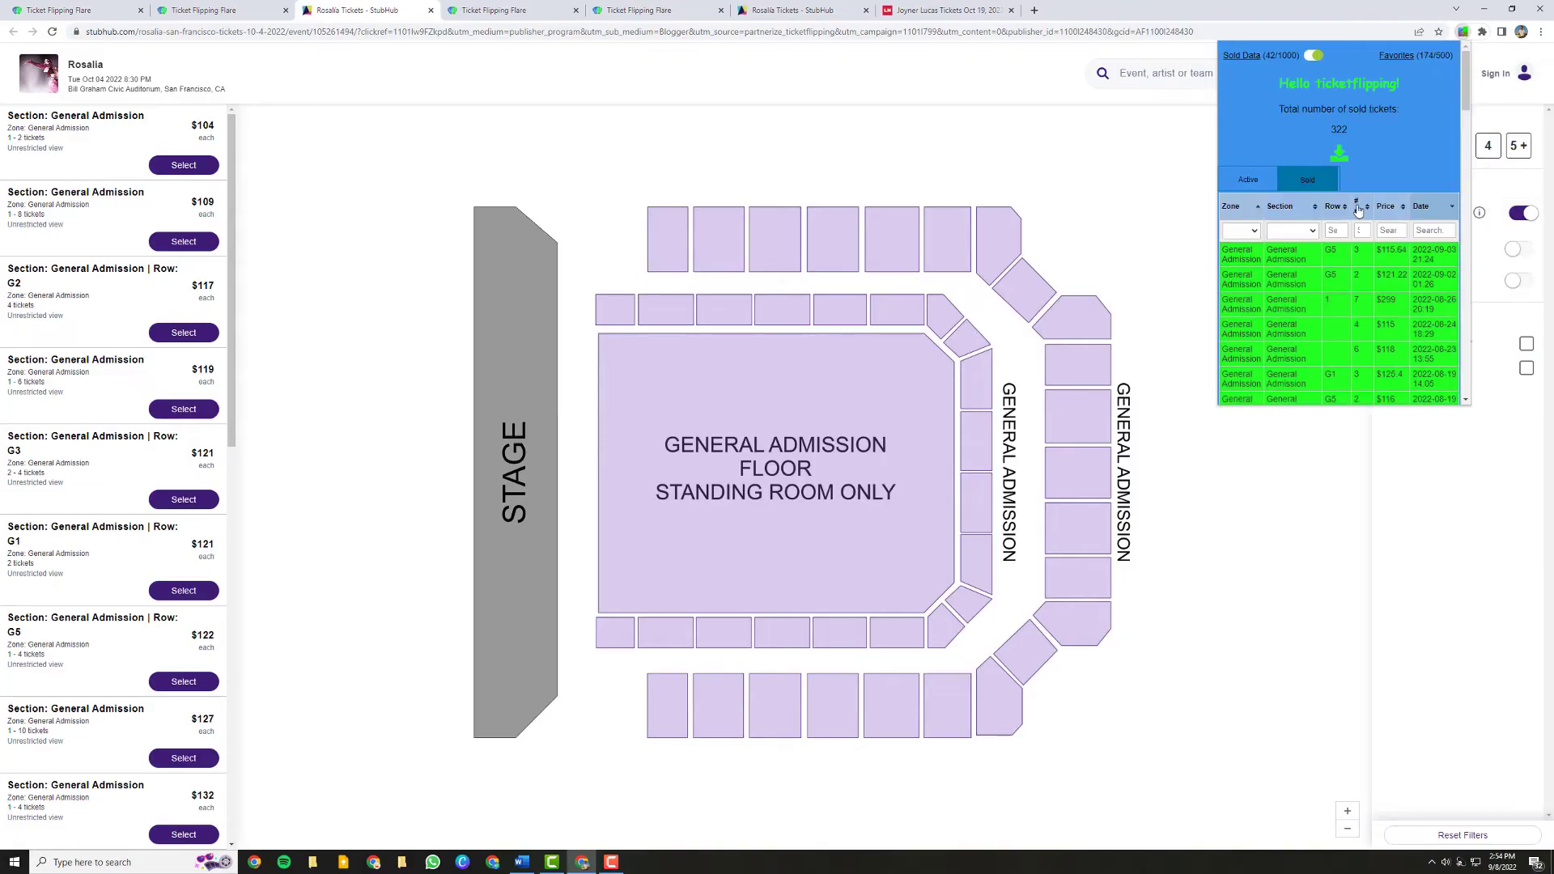
{"action": "left_click", "coordinate": [63, 8]}
{"action": "scroll", "coordinate": [322, 289], "scroll_direction": "up", "scroll_amount": 15}
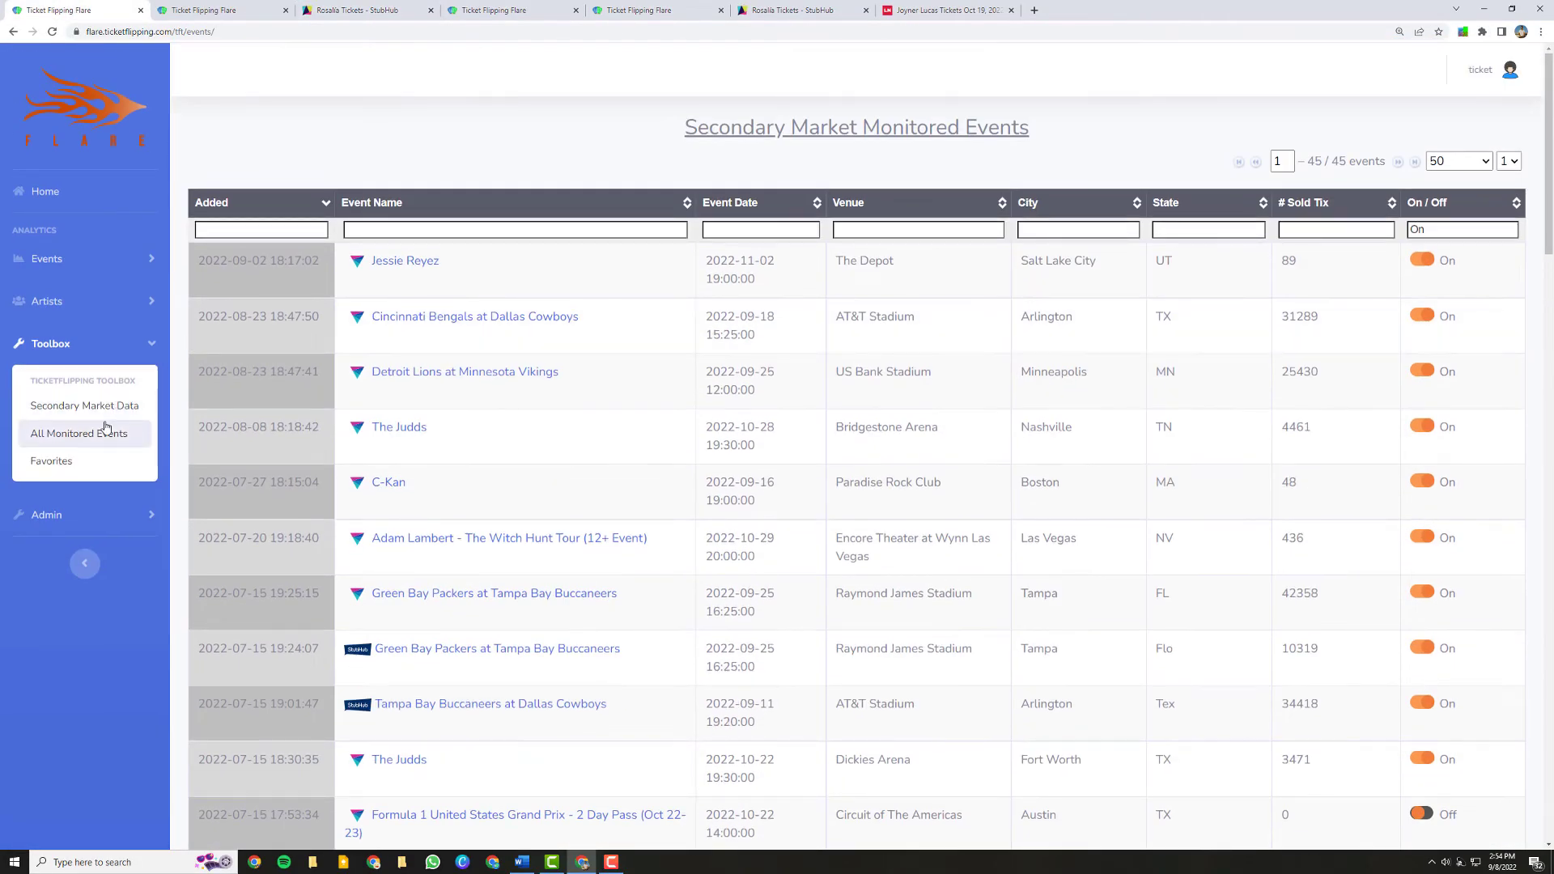
Open the favorited events list and show 50 events per page.
{"action": "left_click", "coordinate": [68, 467]}
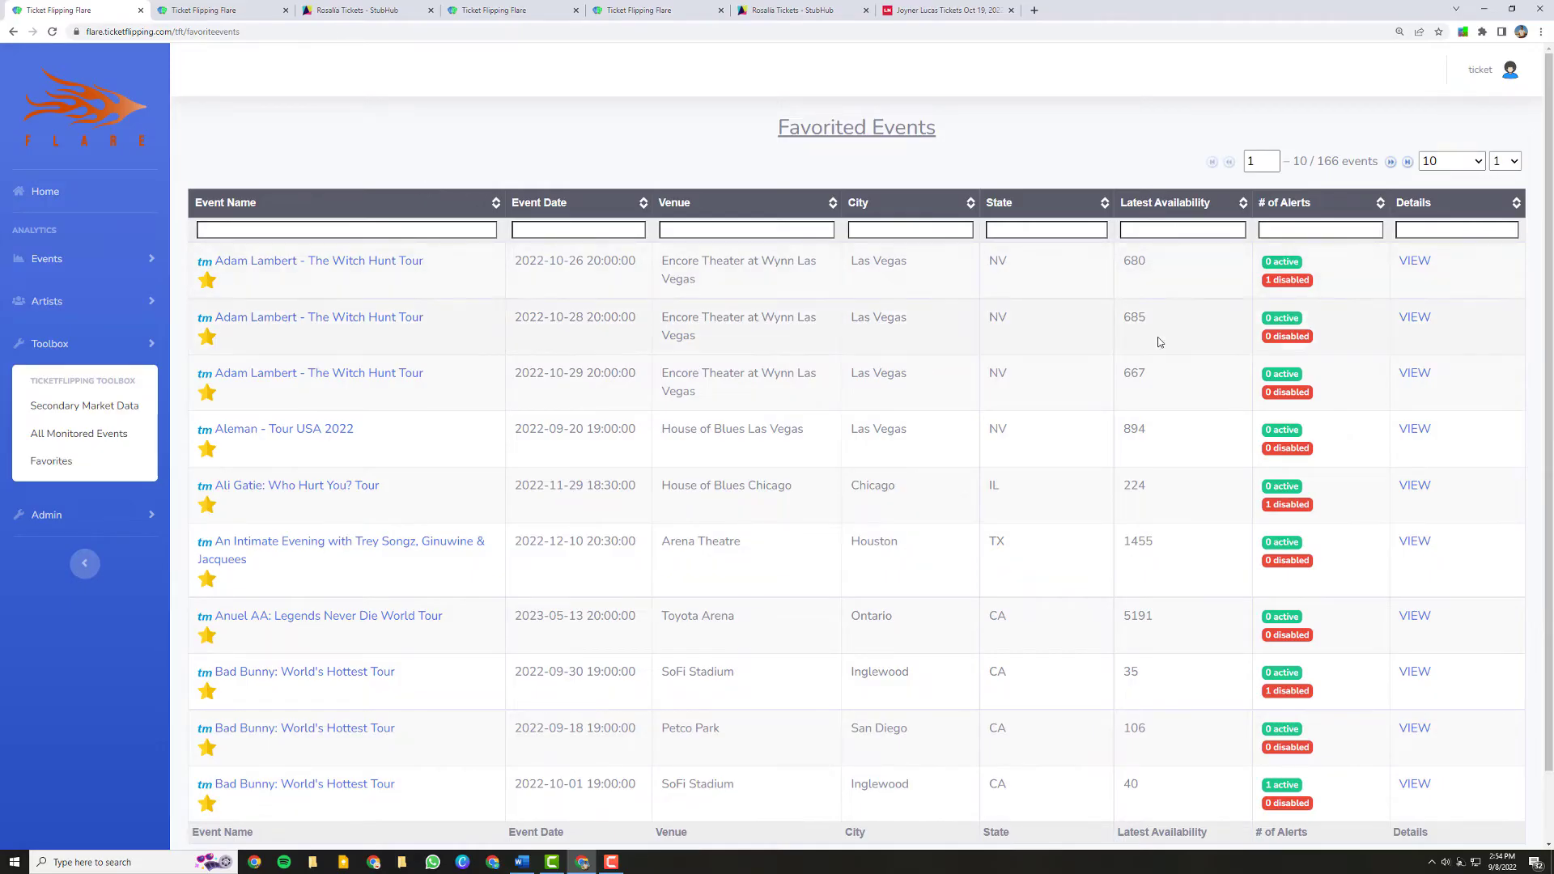
{"action": "scroll", "coordinate": [1165, 364], "scroll_direction": "down", "scroll_amount": 1}
{"action": "scroll", "coordinate": [1174, 400], "scroll_direction": "up", "scroll_amount": 1}
{"action": "left_click", "coordinate": [1451, 161]}
{"action": "left_click", "coordinate": [1449, 209]}
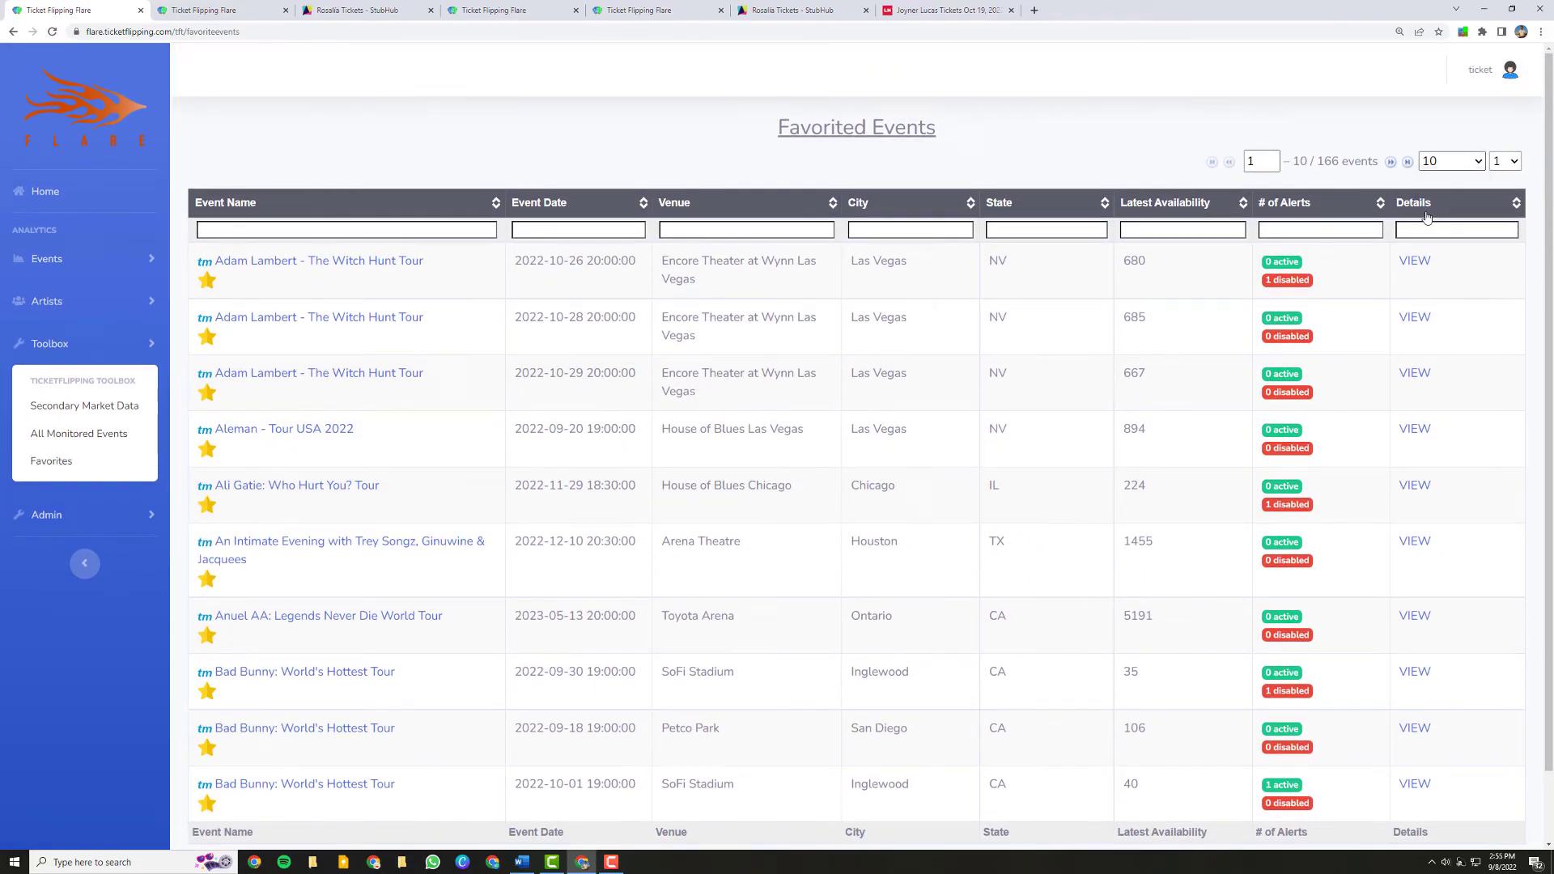
Sort the favorites by Latest Availability, lowest first.
{"action": "scroll", "coordinate": [1202, 315], "scroll_direction": "down", "scroll_amount": 4}
{"action": "scroll", "coordinate": [1203, 315], "scroll_direction": "down", "scroll_amount": 3}
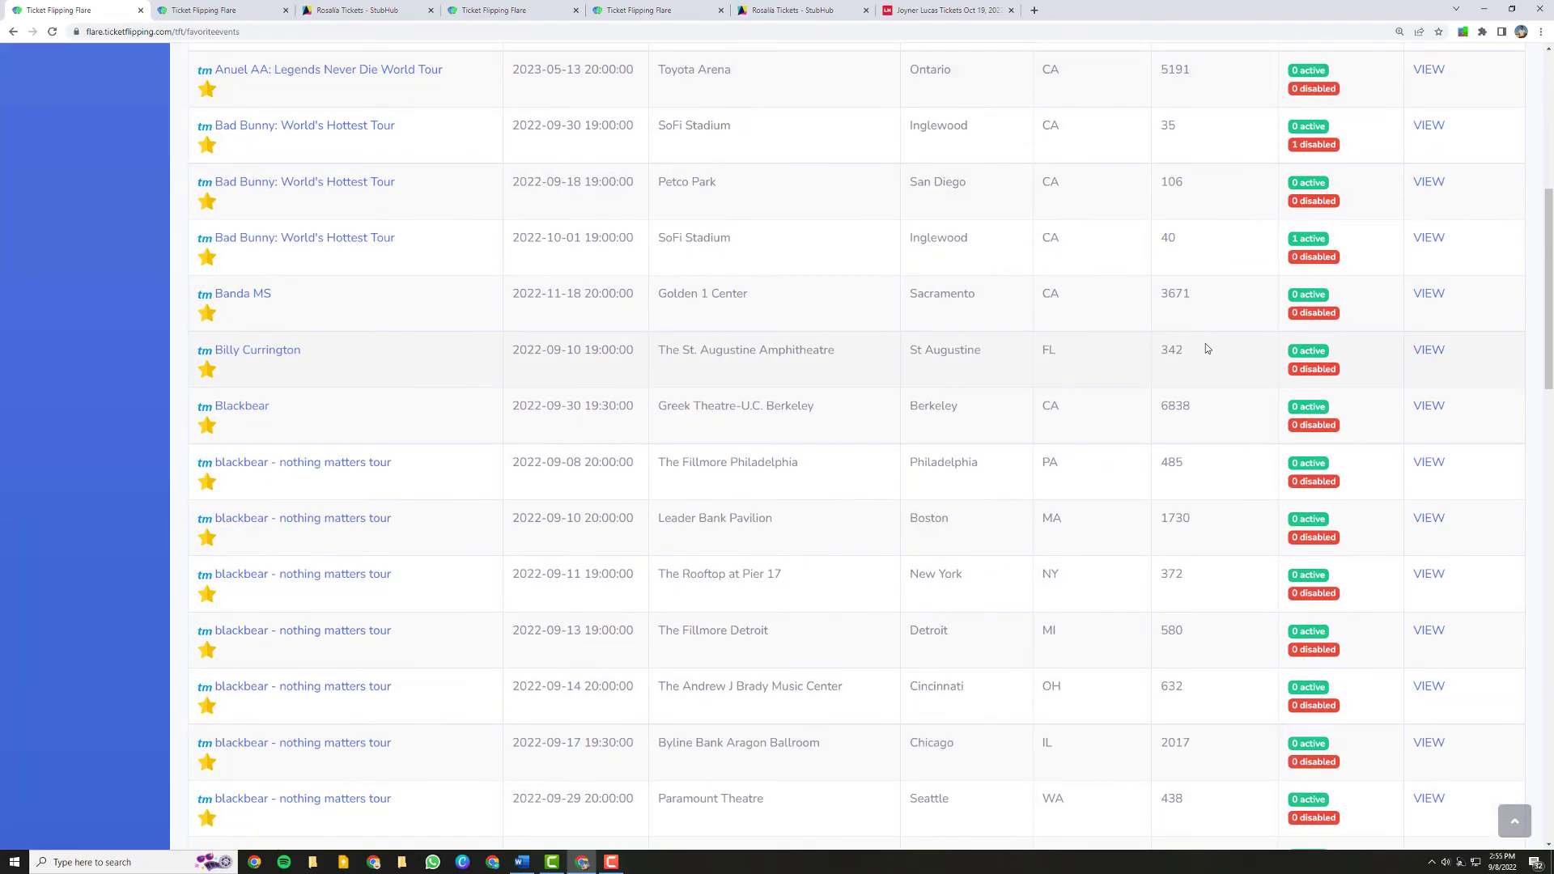
{"action": "scroll", "coordinate": [1206, 343], "scroll_direction": "up", "scroll_amount": 7}
{"action": "left_click", "coordinate": [1203, 212]}
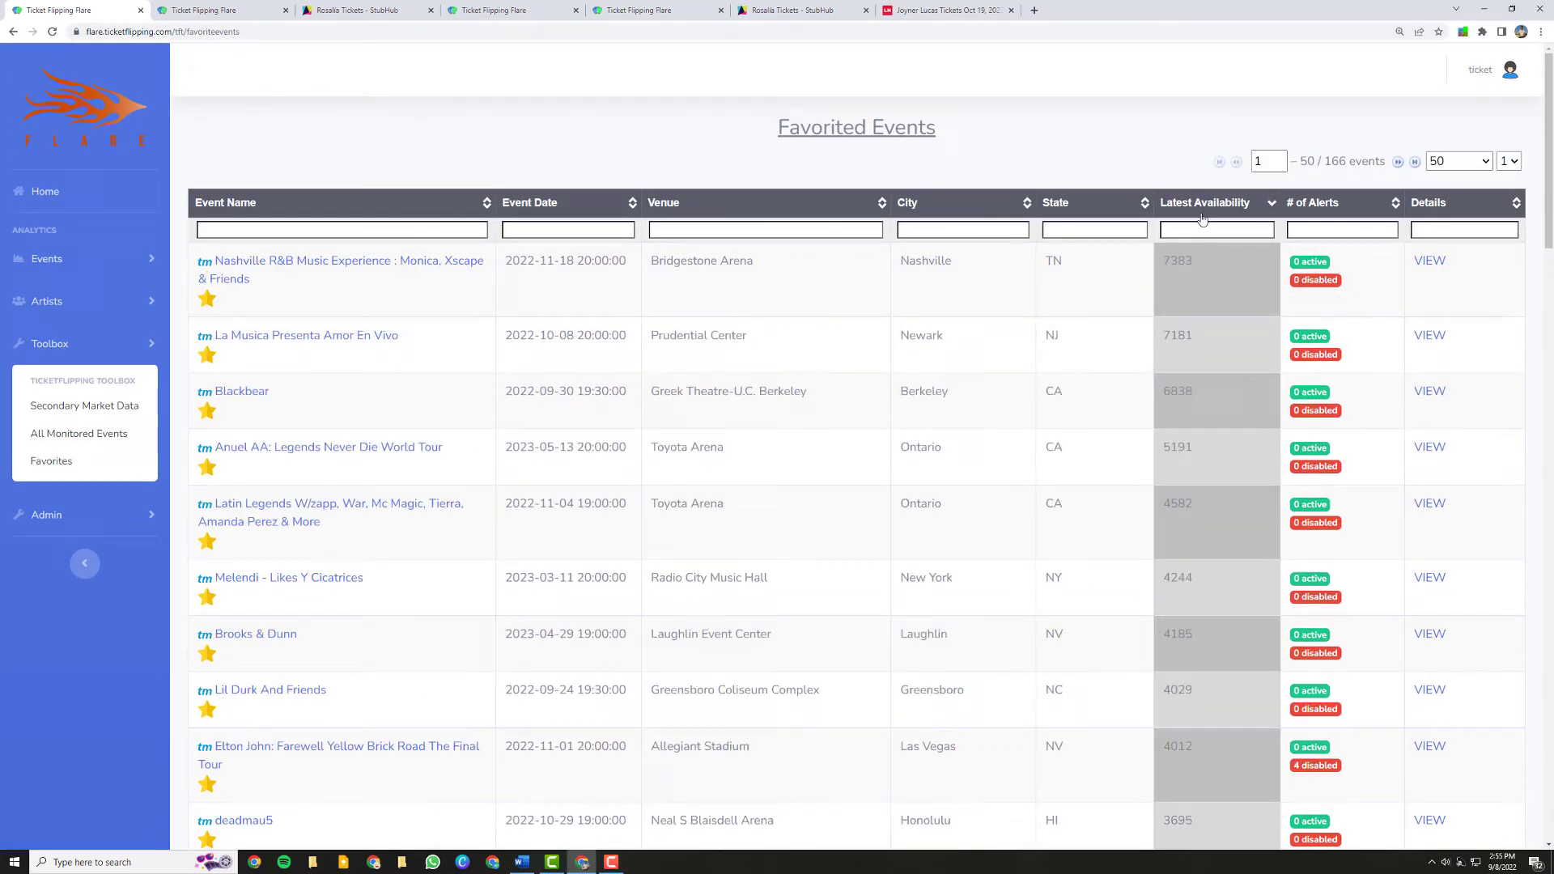
{"action": "left_click", "coordinate": [1203, 212]}
{"action": "scroll", "coordinate": [1199, 336], "scroll_direction": "down", "scroll_amount": 2}
{"action": "scroll", "coordinate": [1214, 242], "scroll_direction": "up", "scroll_amount": 2}
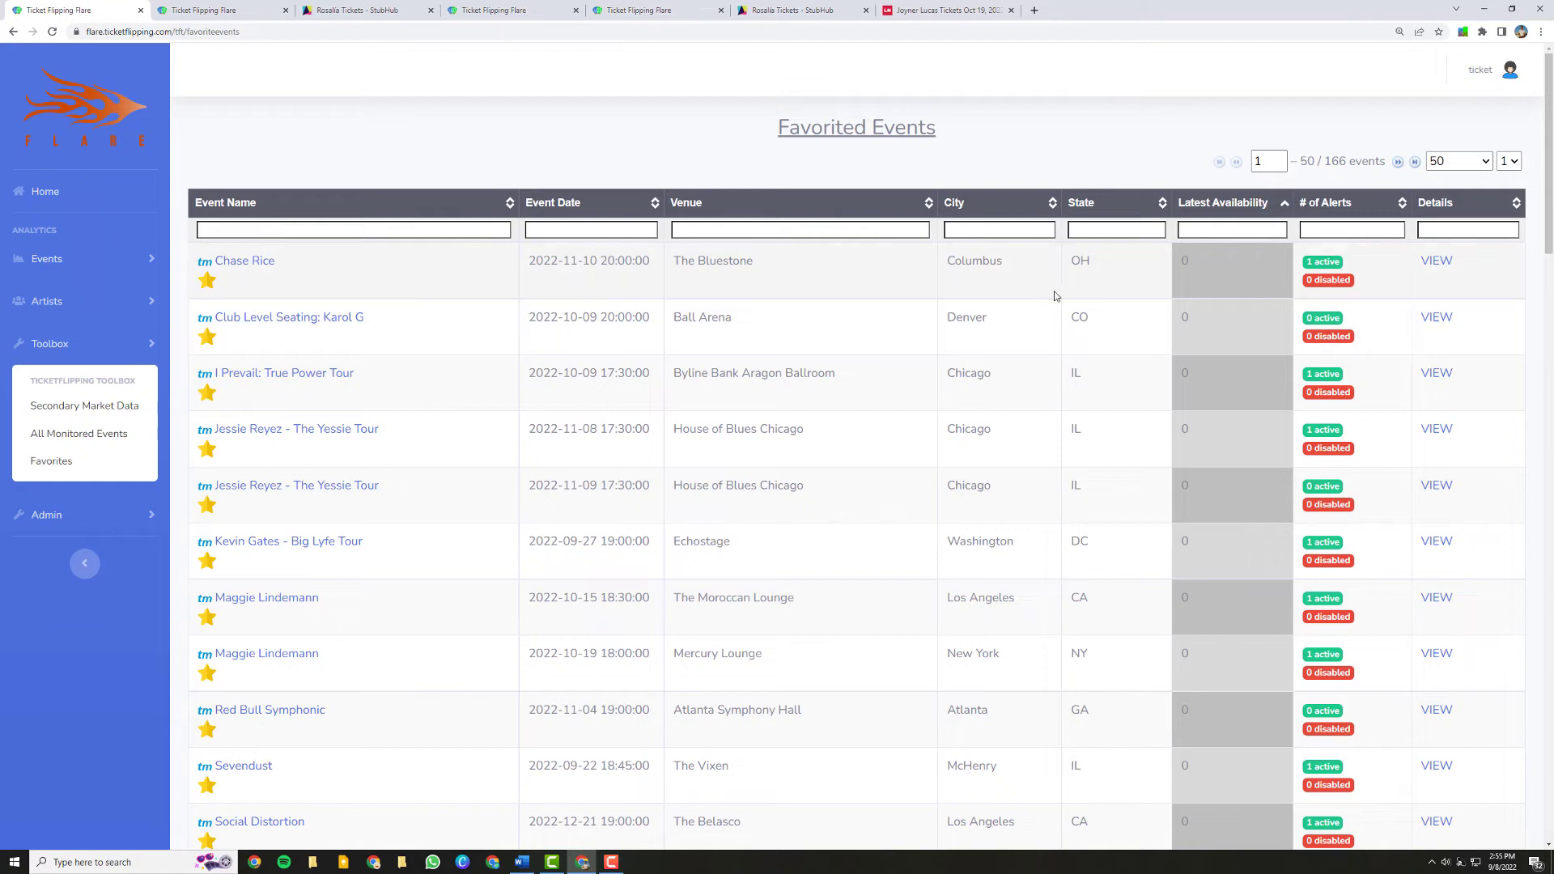
Open the Chase Rice event details and chart its inventory weekly.
{"action": "left_click", "coordinate": [1437, 261]}
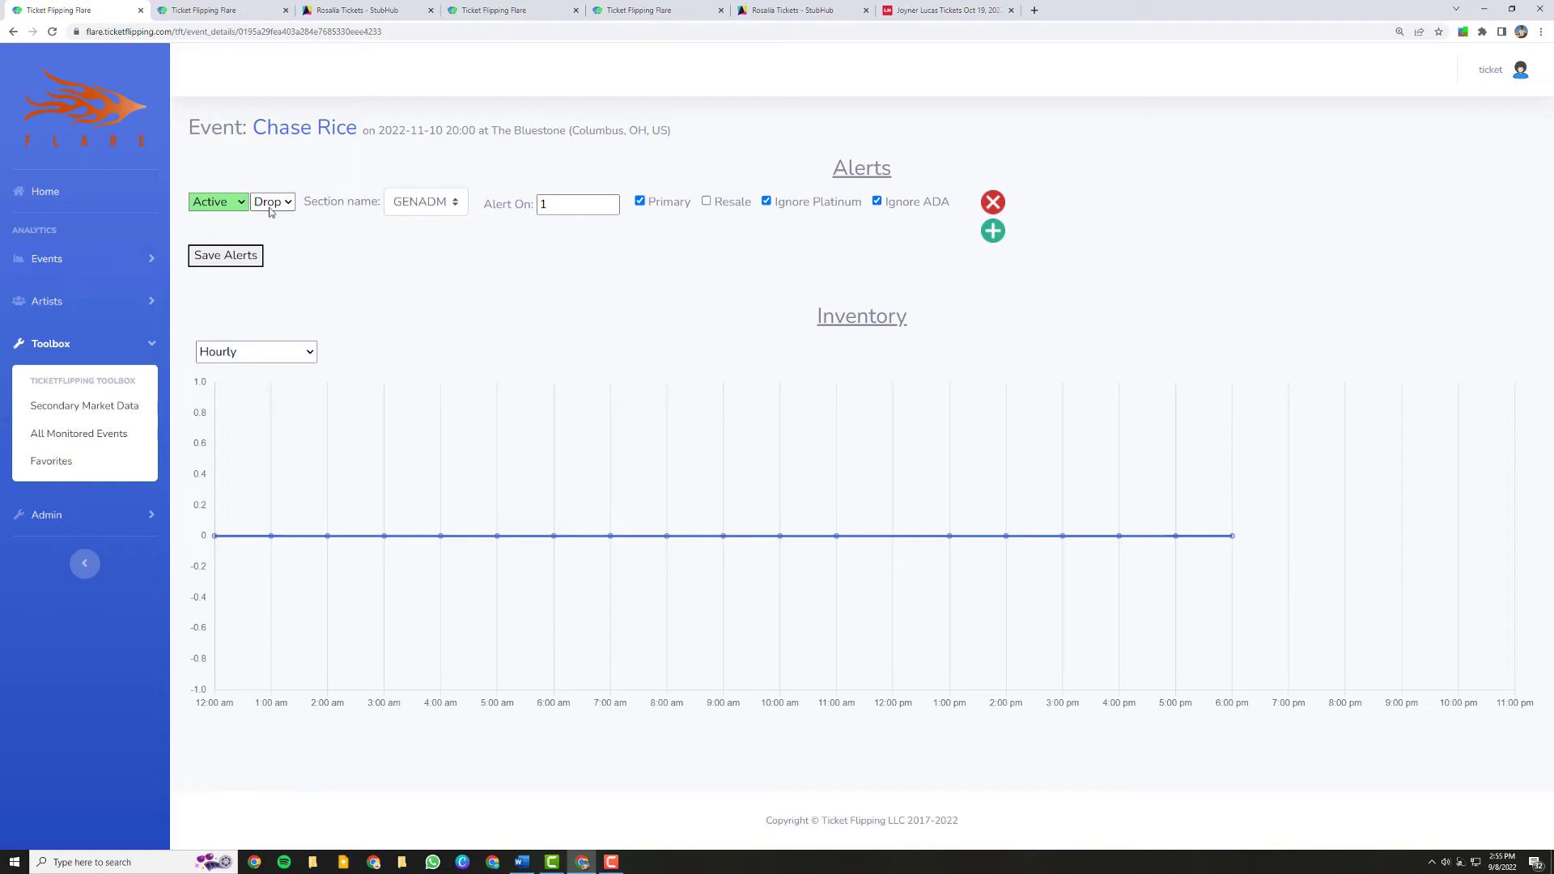
{"action": "left_click", "coordinate": [239, 360]}
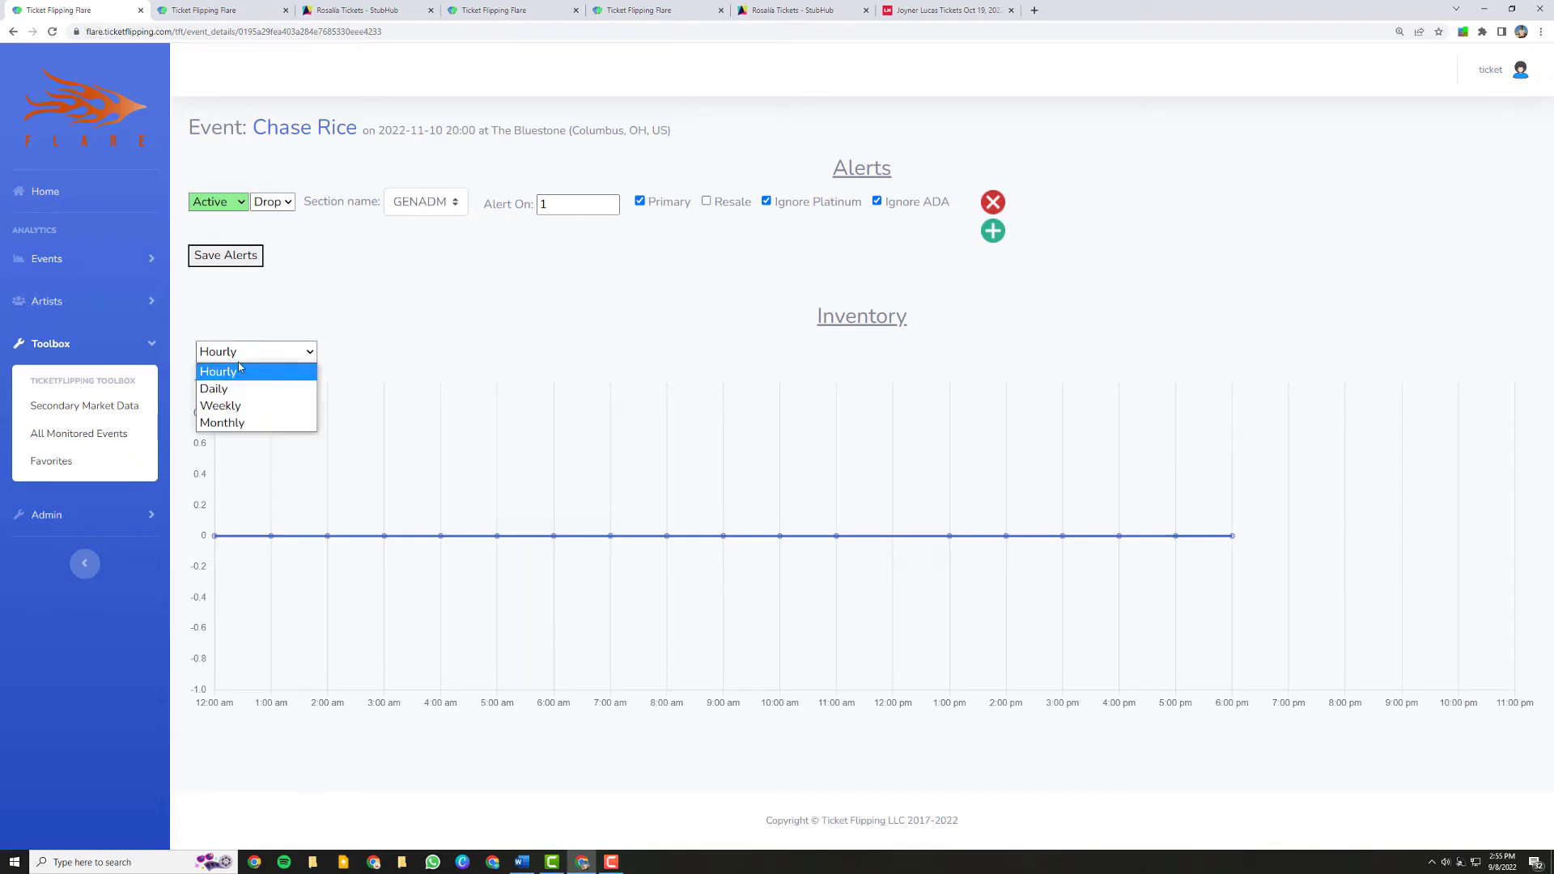
{"action": "left_click", "coordinate": [259, 385]}
{"action": "left_click", "coordinate": [267, 351]}
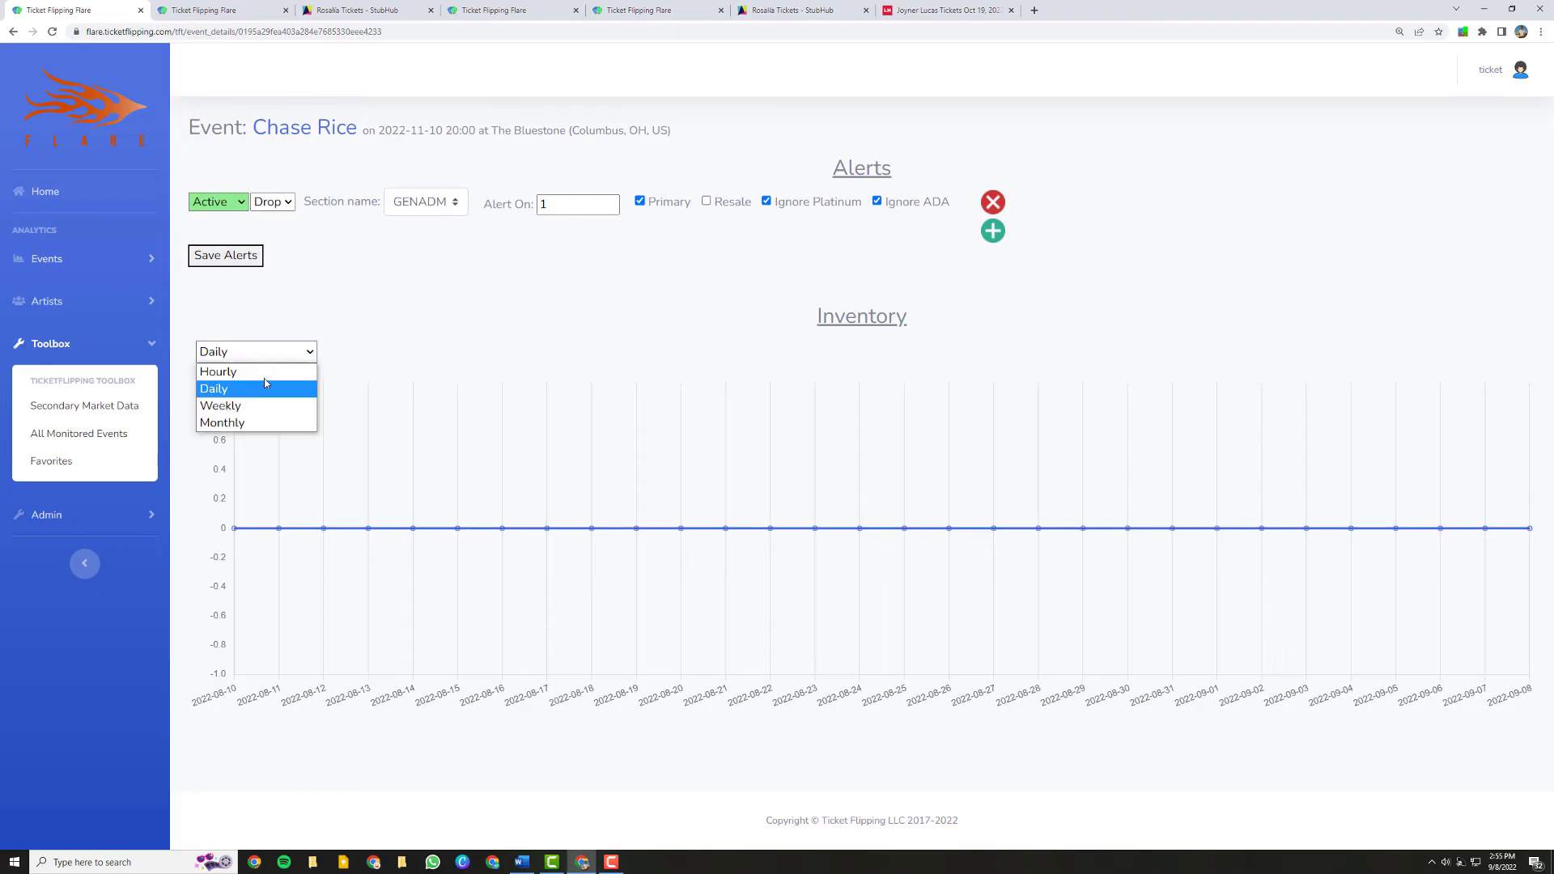
{"action": "left_click", "coordinate": [259, 400]}
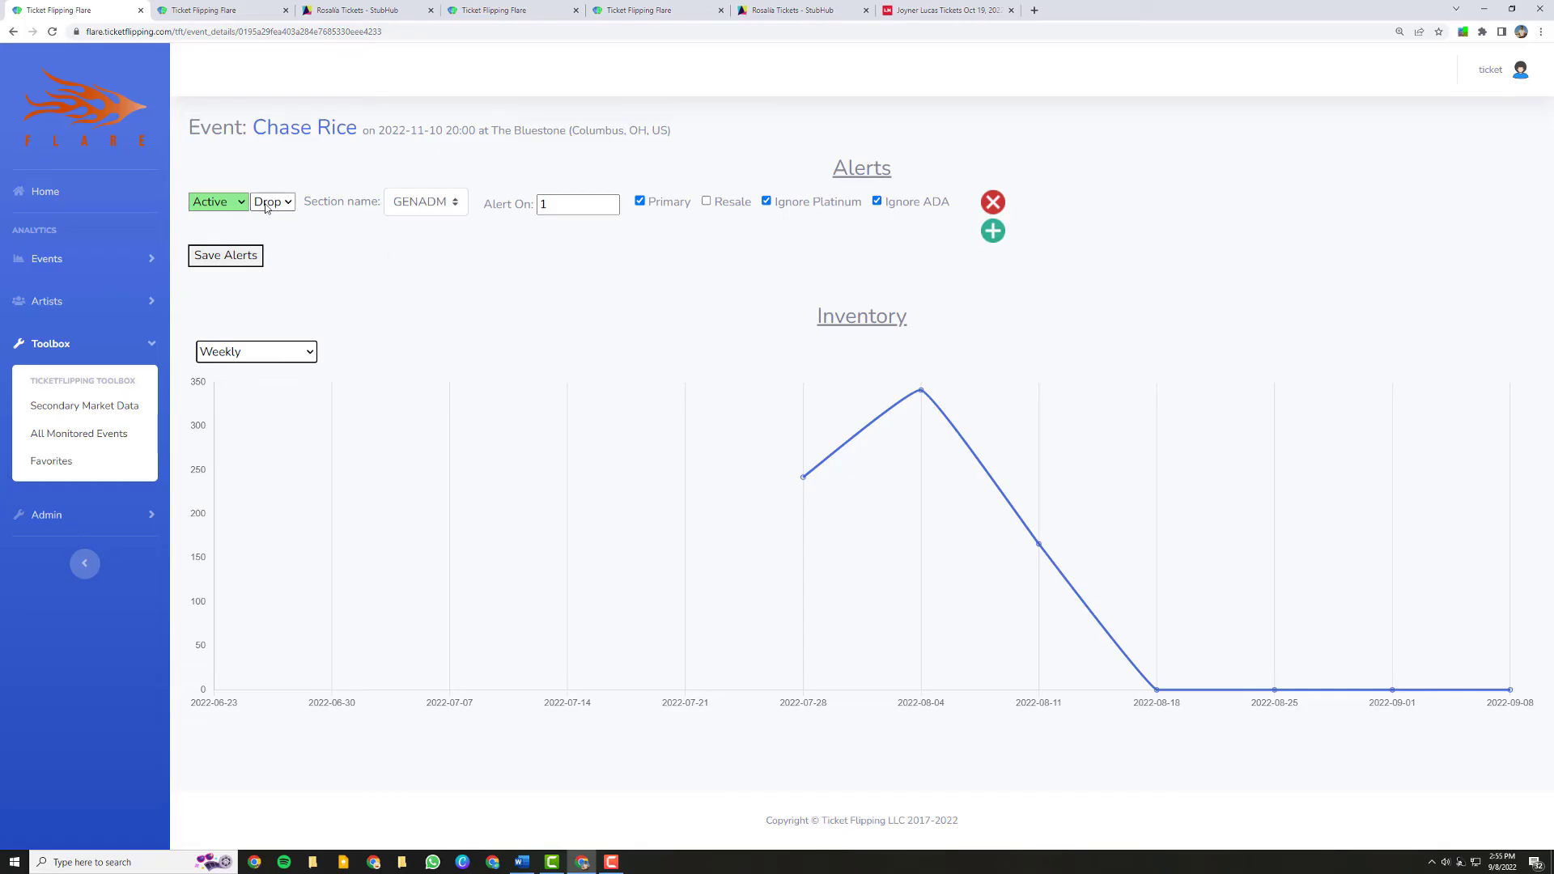
Keep section GENADM, change the drop alert threshold to 2, and save it.
{"action": "left_click", "coordinate": [440, 204]}
{"action": "left_click", "coordinate": [421, 231]}
{"action": "left_click", "coordinate": [559, 207]}
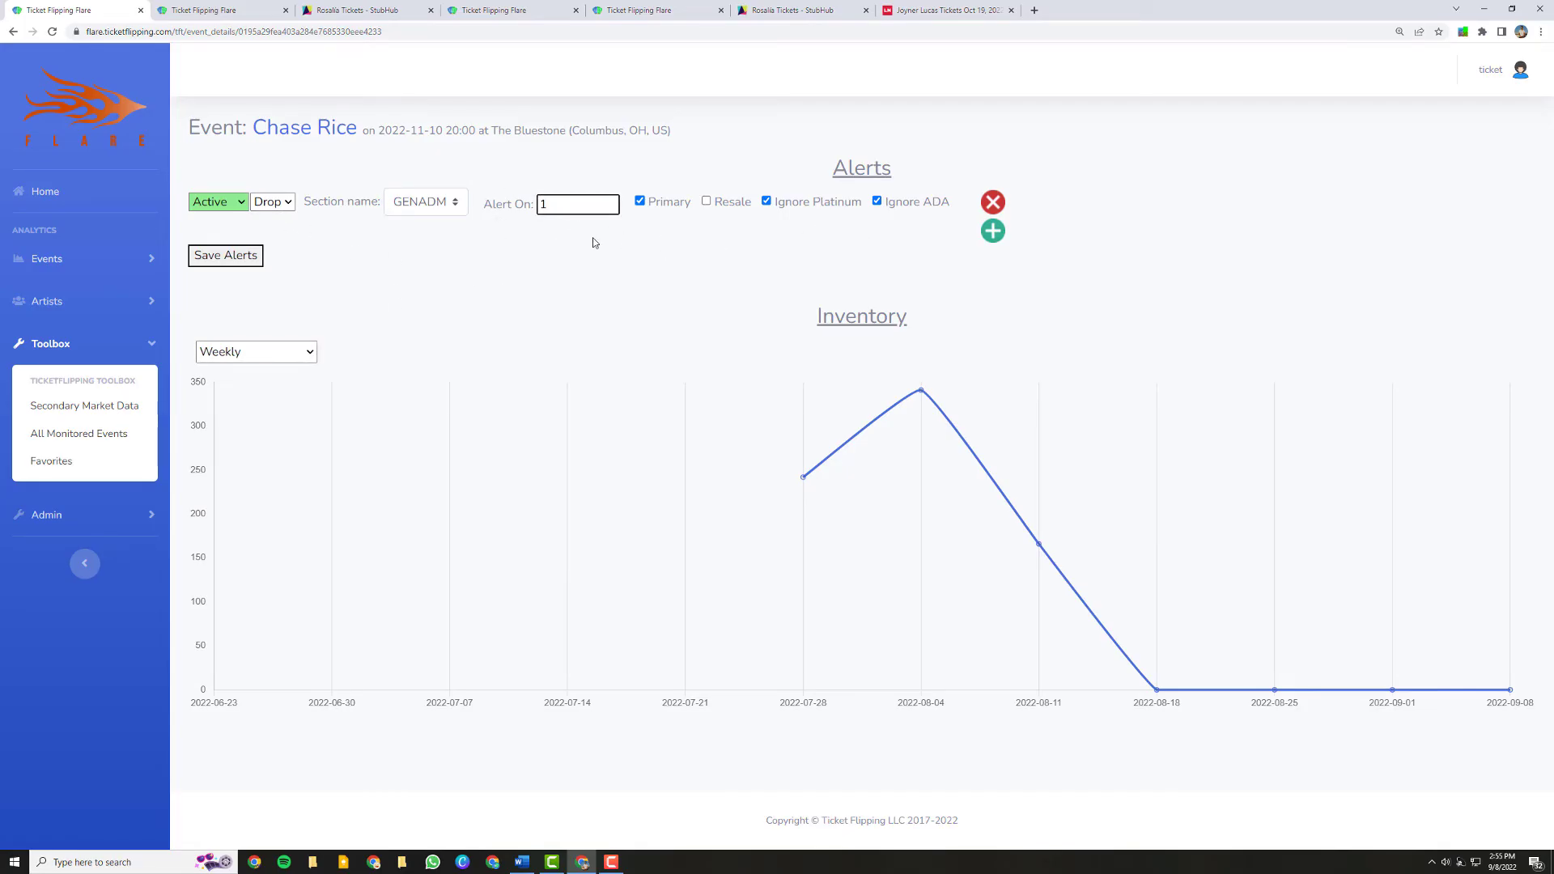
{"action": "key", "text": "BackSpace"}
{"action": "left_click", "coordinate": [255, 257]}
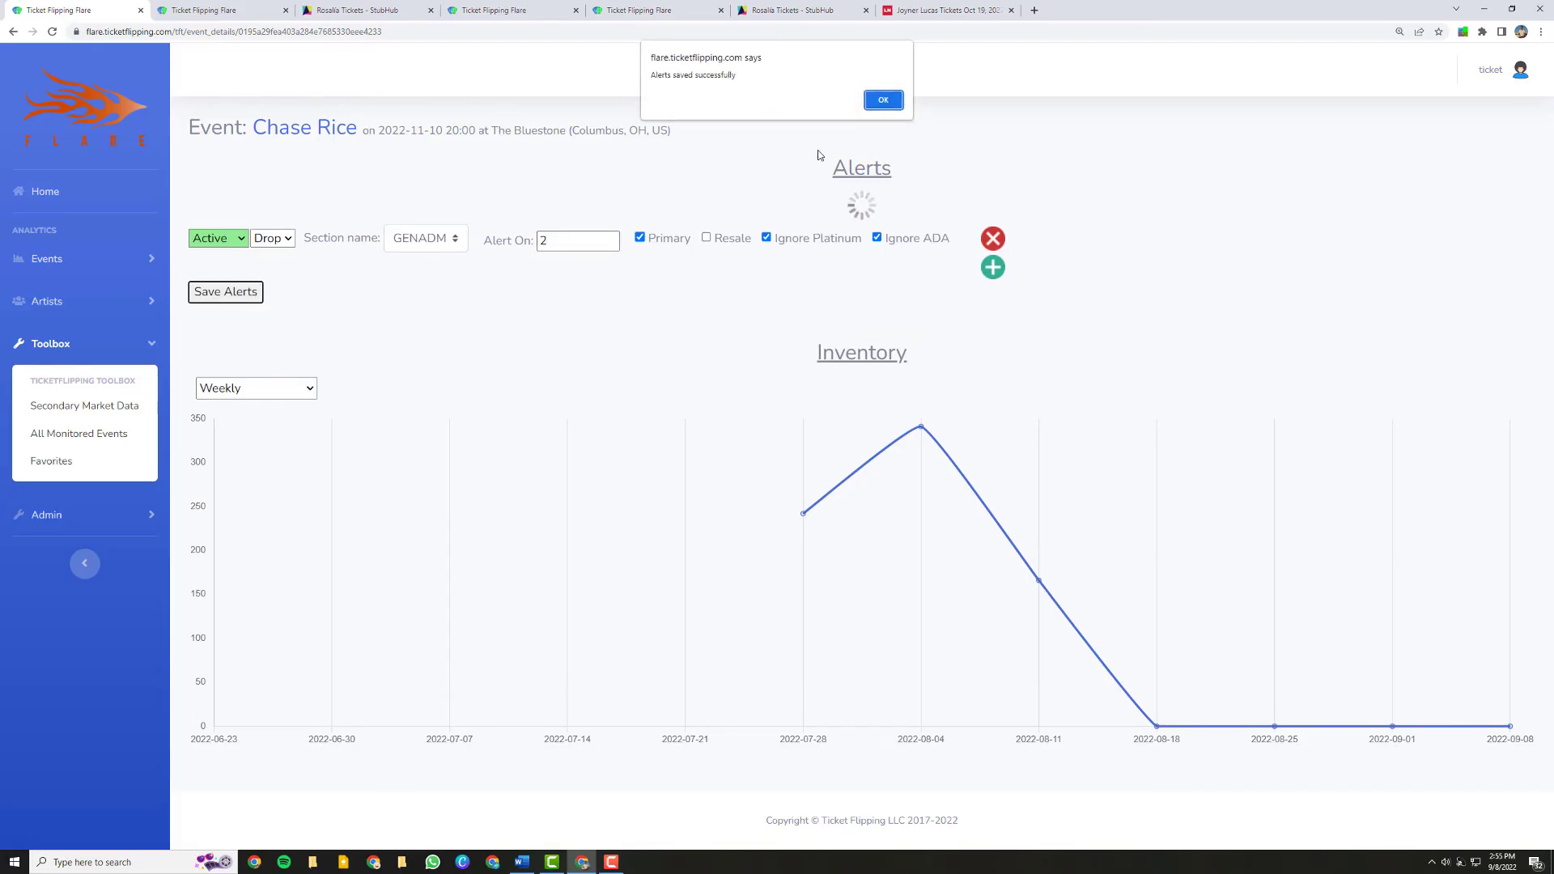
{"action": "key", "text": "Return"}
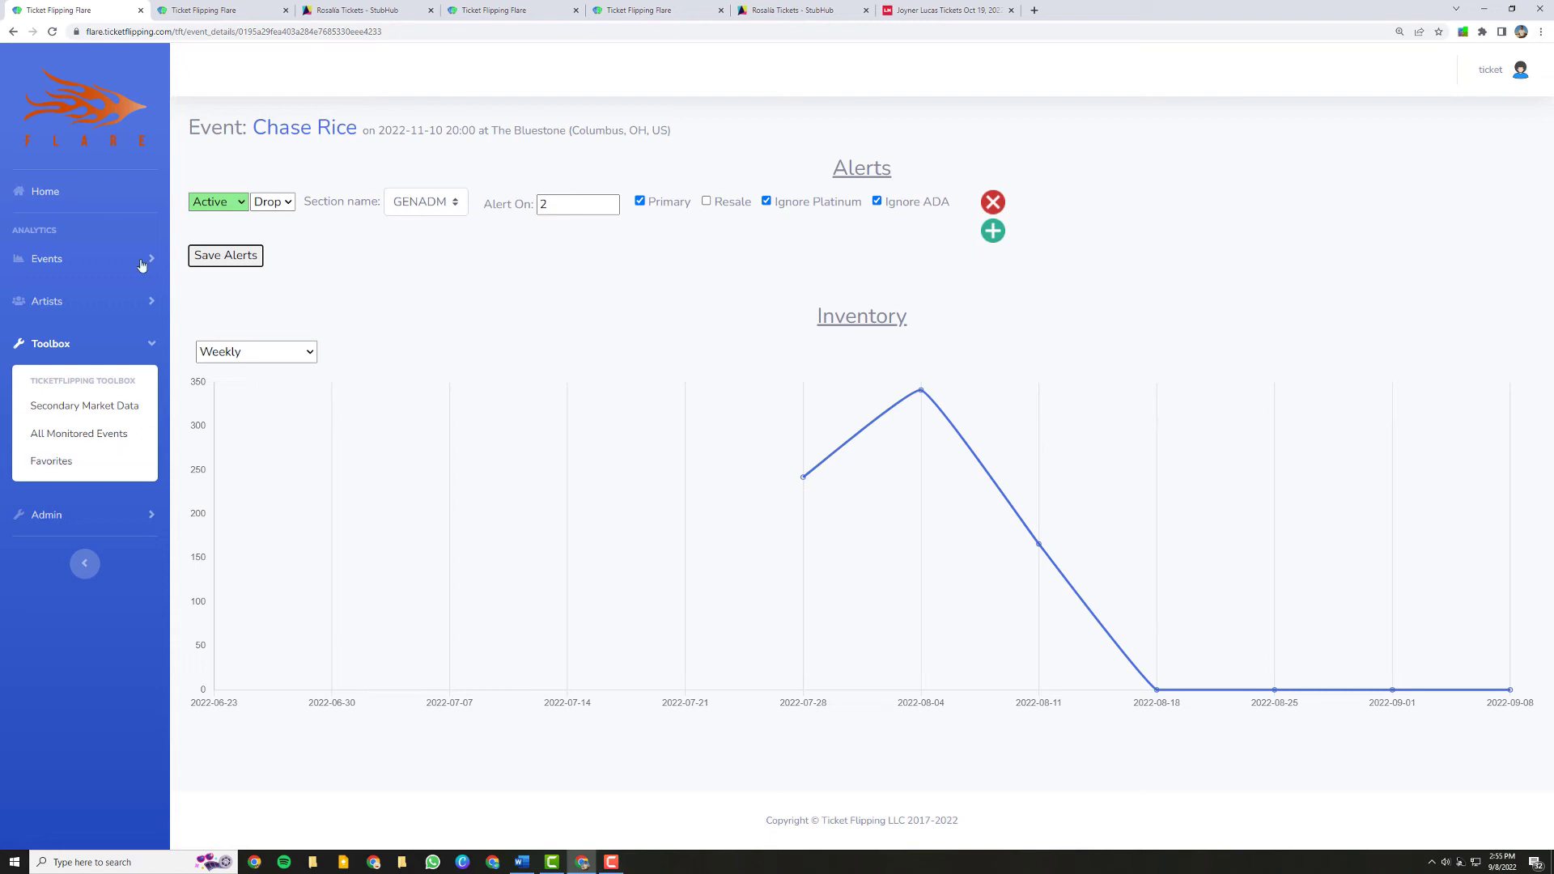
From Favorites, open the first Adam Lambert event (2022-10-26) and chart its inventory daily.
{"action": "left_click", "coordinate": [123, 460]}
{"action": "scroll", "coordinate": [714, 405], "scroll_direction": "down", "scroll_amount": 2}
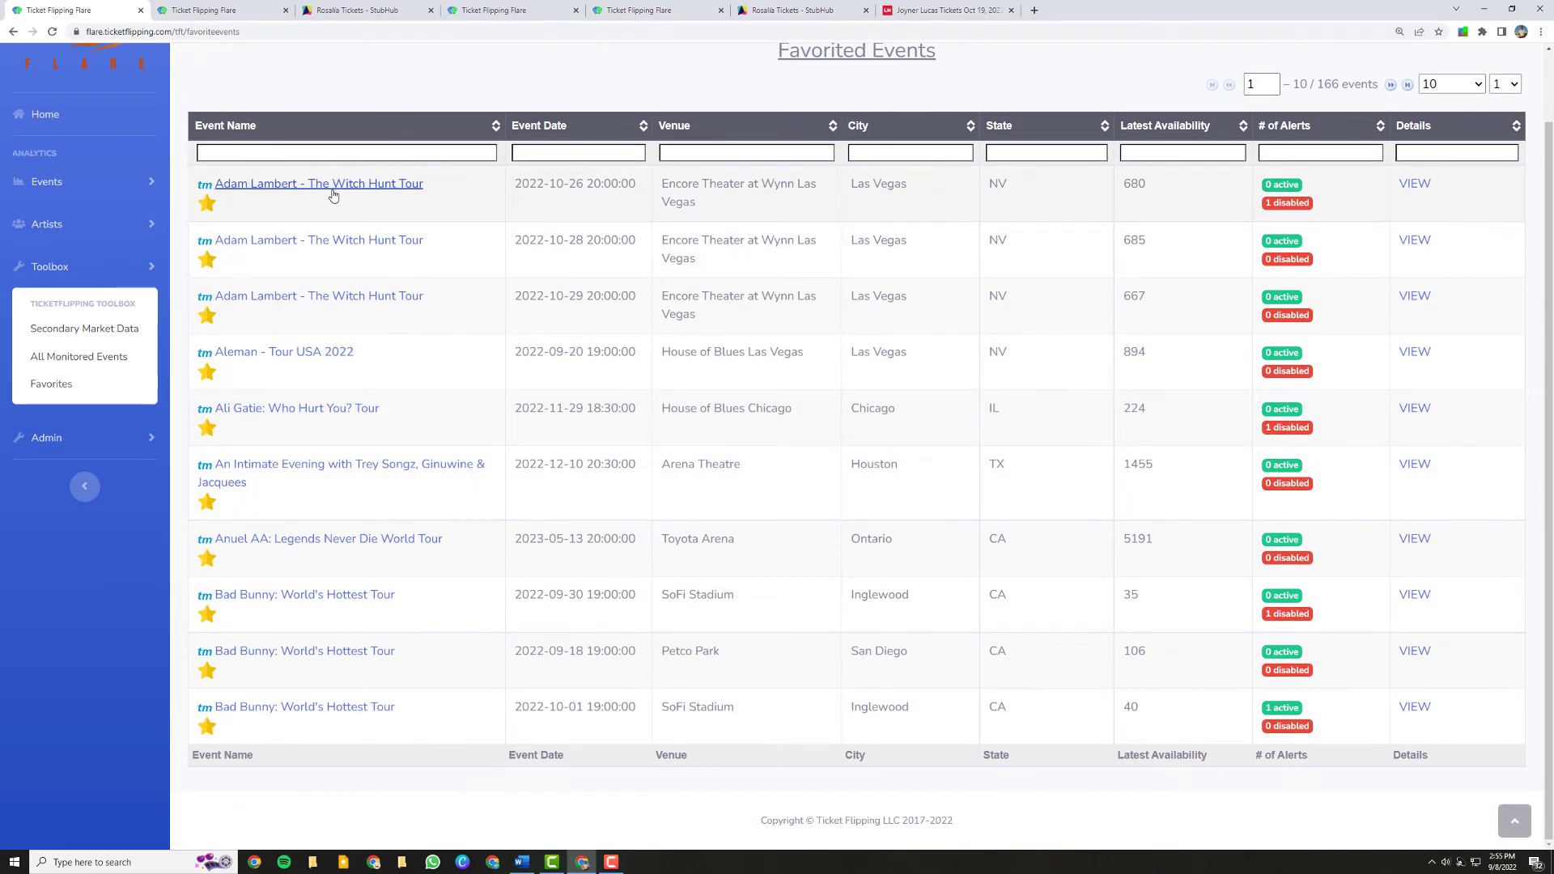
{"action": "left_click", "coordinate": [1413, 185]}
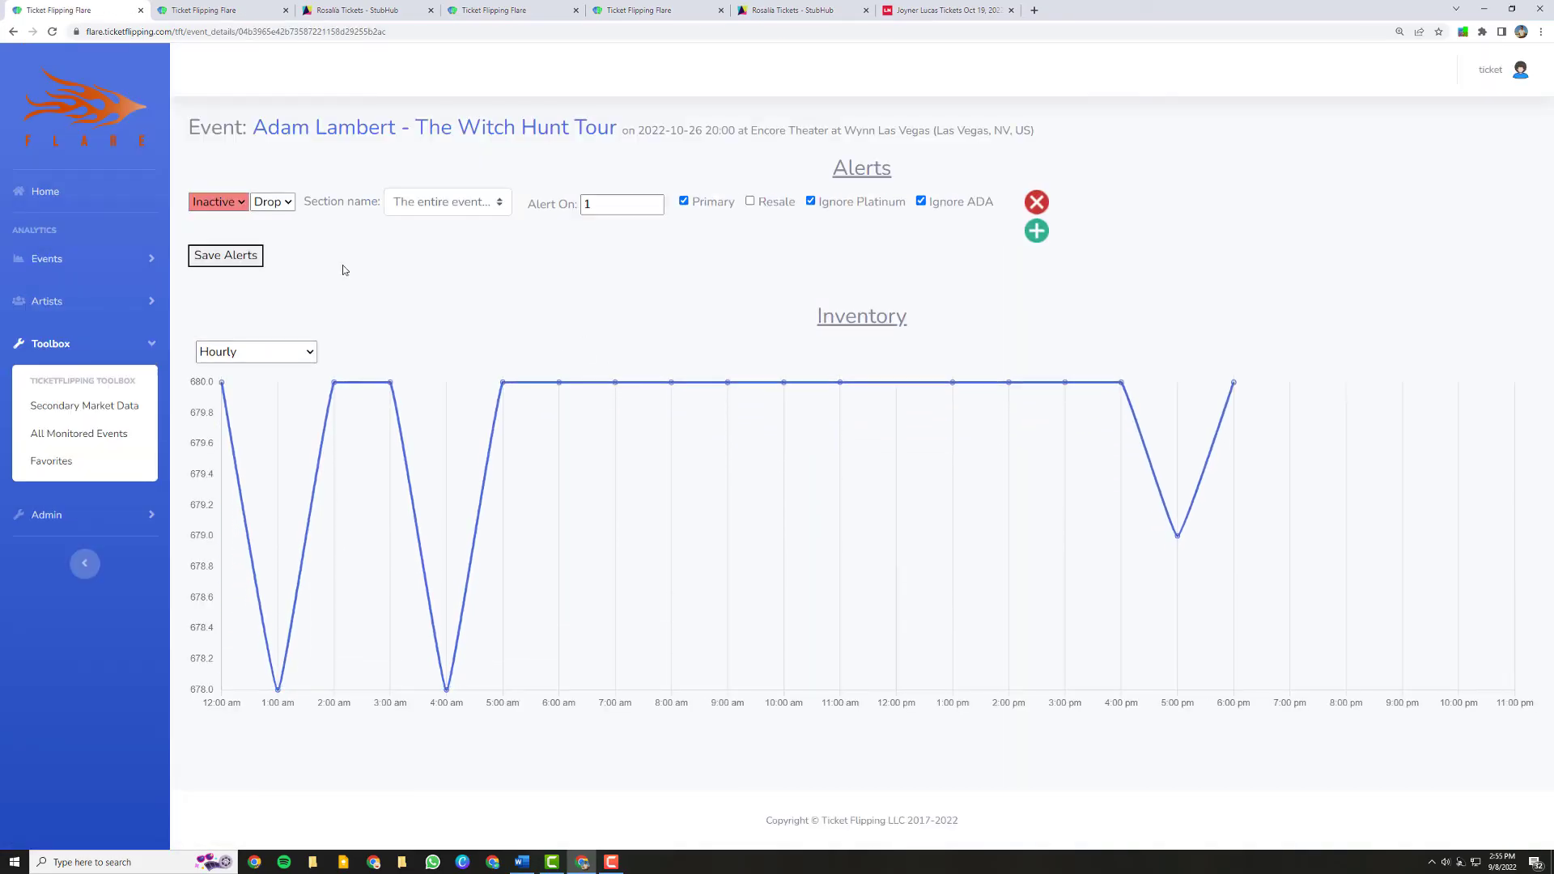
{"action": "left_click", "coordinate": [279, 352]}
{"action": "left_click", "coordinate": [259, 385]}
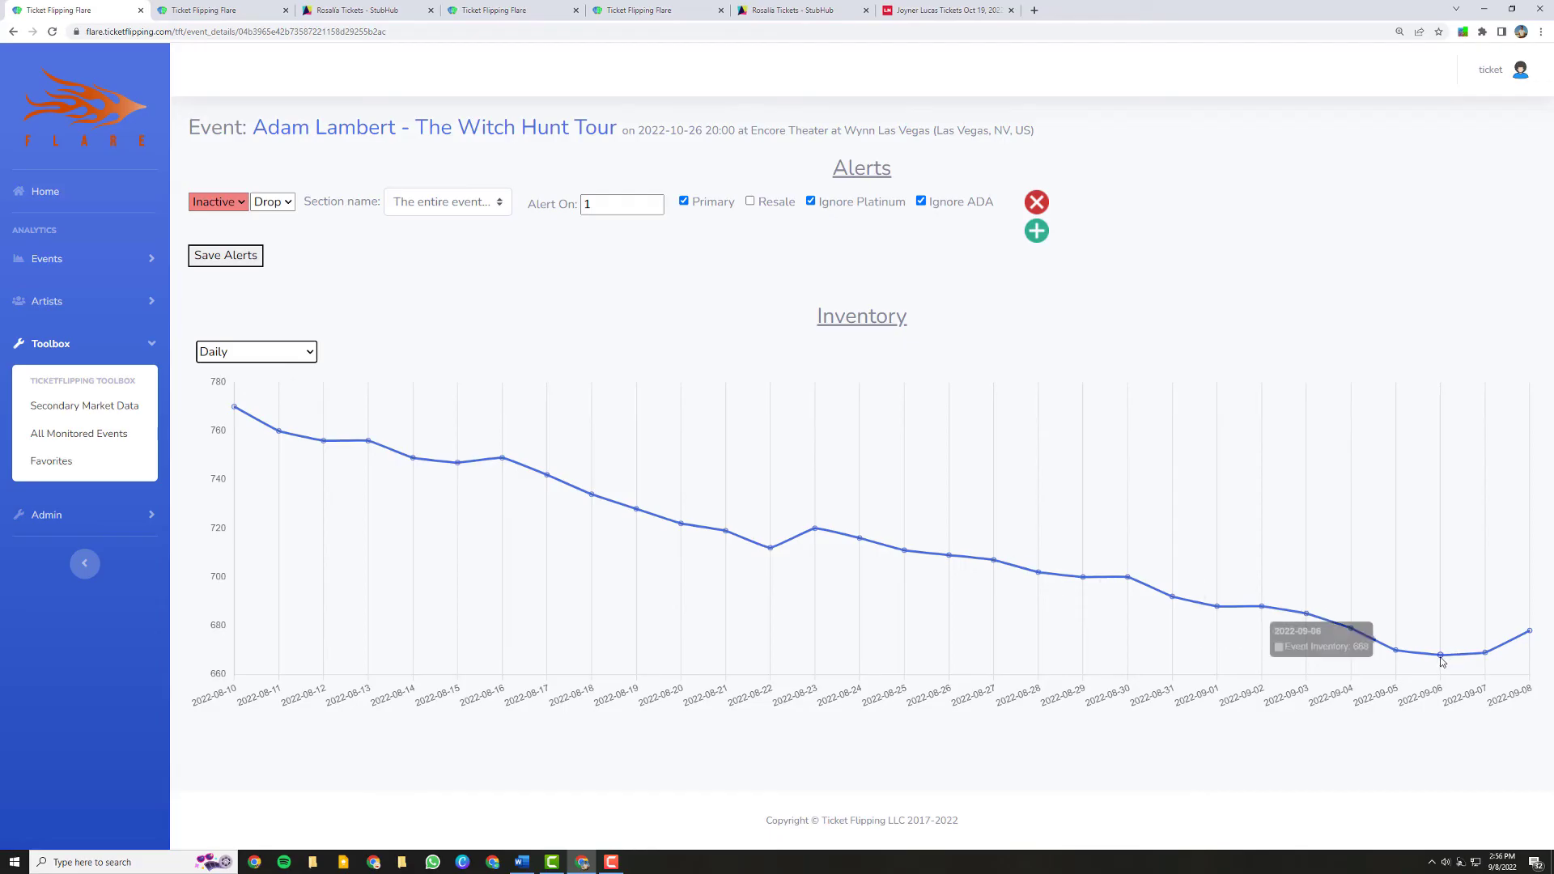
Set the Adam Lambert alert to Active with type Drop.
{"action": "left_click", "coordinate": [219, 201]}
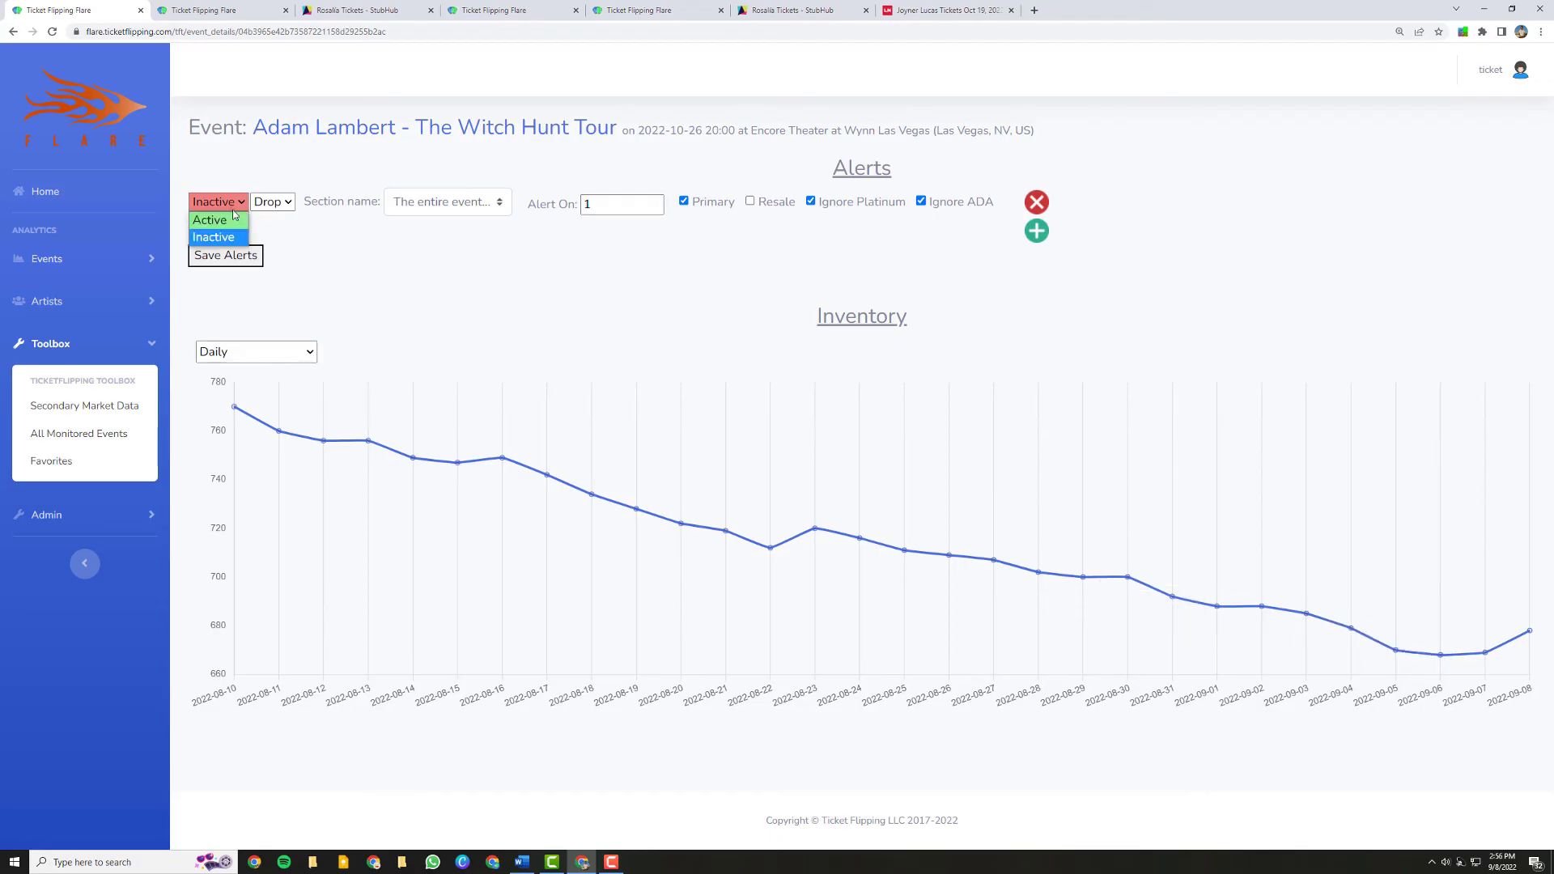
{"action": "left_click", "coordinate": [374, 261]}
{"action": "left_click", "coordinate": [228, 221]}
{"action": "left_click", "coordinate": [272, 202]}
{"action": "left_click", "coordinate": [274, 237]}
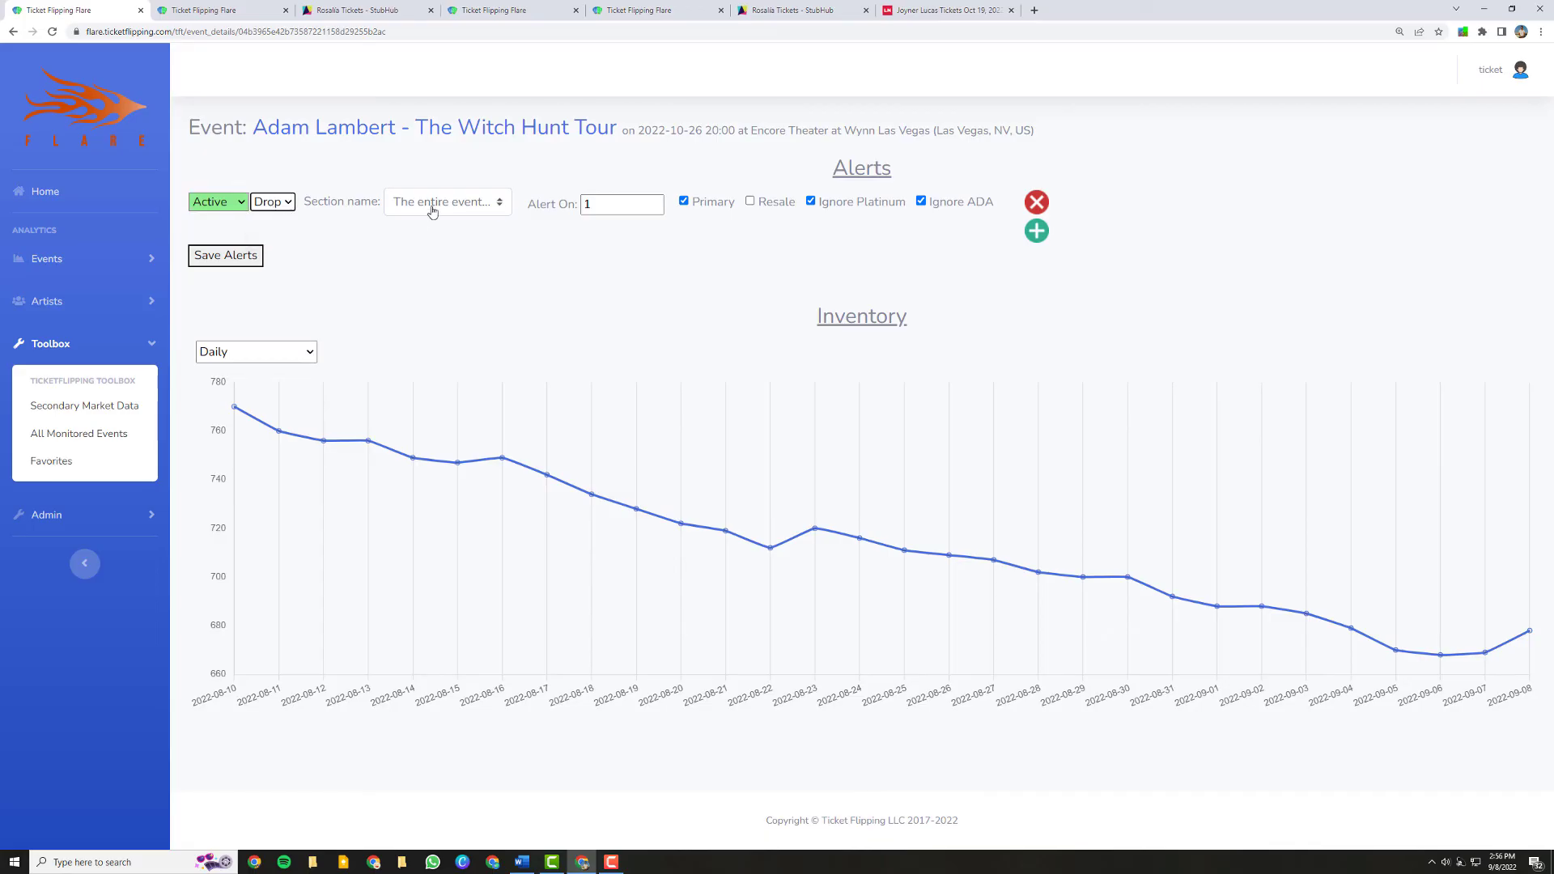
Apply the alert to sections ORCHC, ORCHL and ORCHR and set Alert On to 2.
{"action": "left_click", "coordinate": [434, 207]}
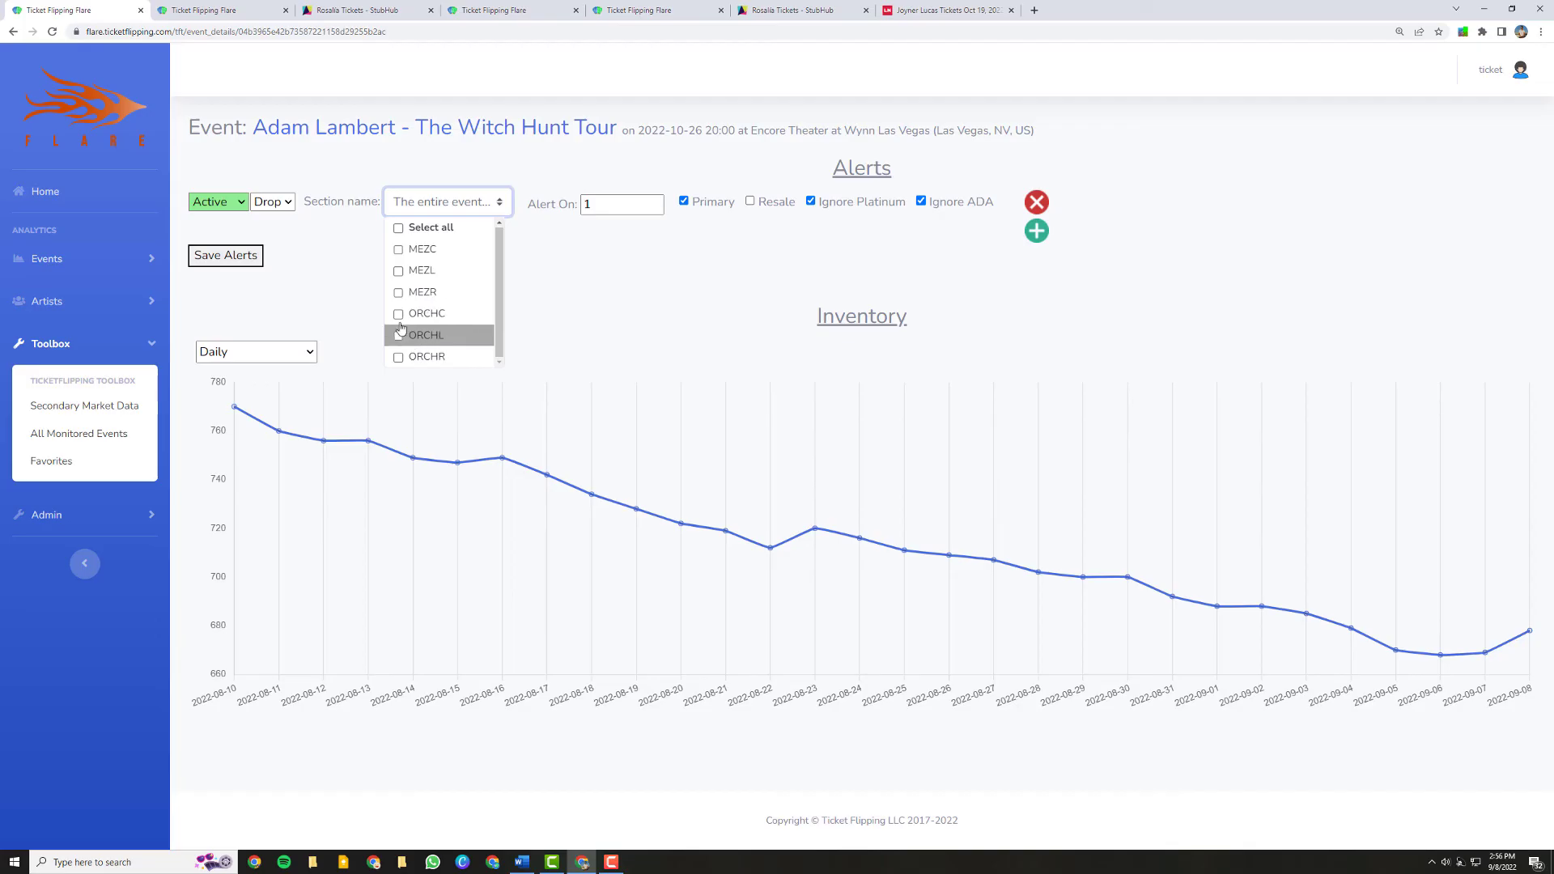
{"action": "left_click", "coordinate": [442, 314]}
{"action": "left_click", "coordinate": [421, 336]}
{"action": "left_click", "coordinate": [397, 357]}
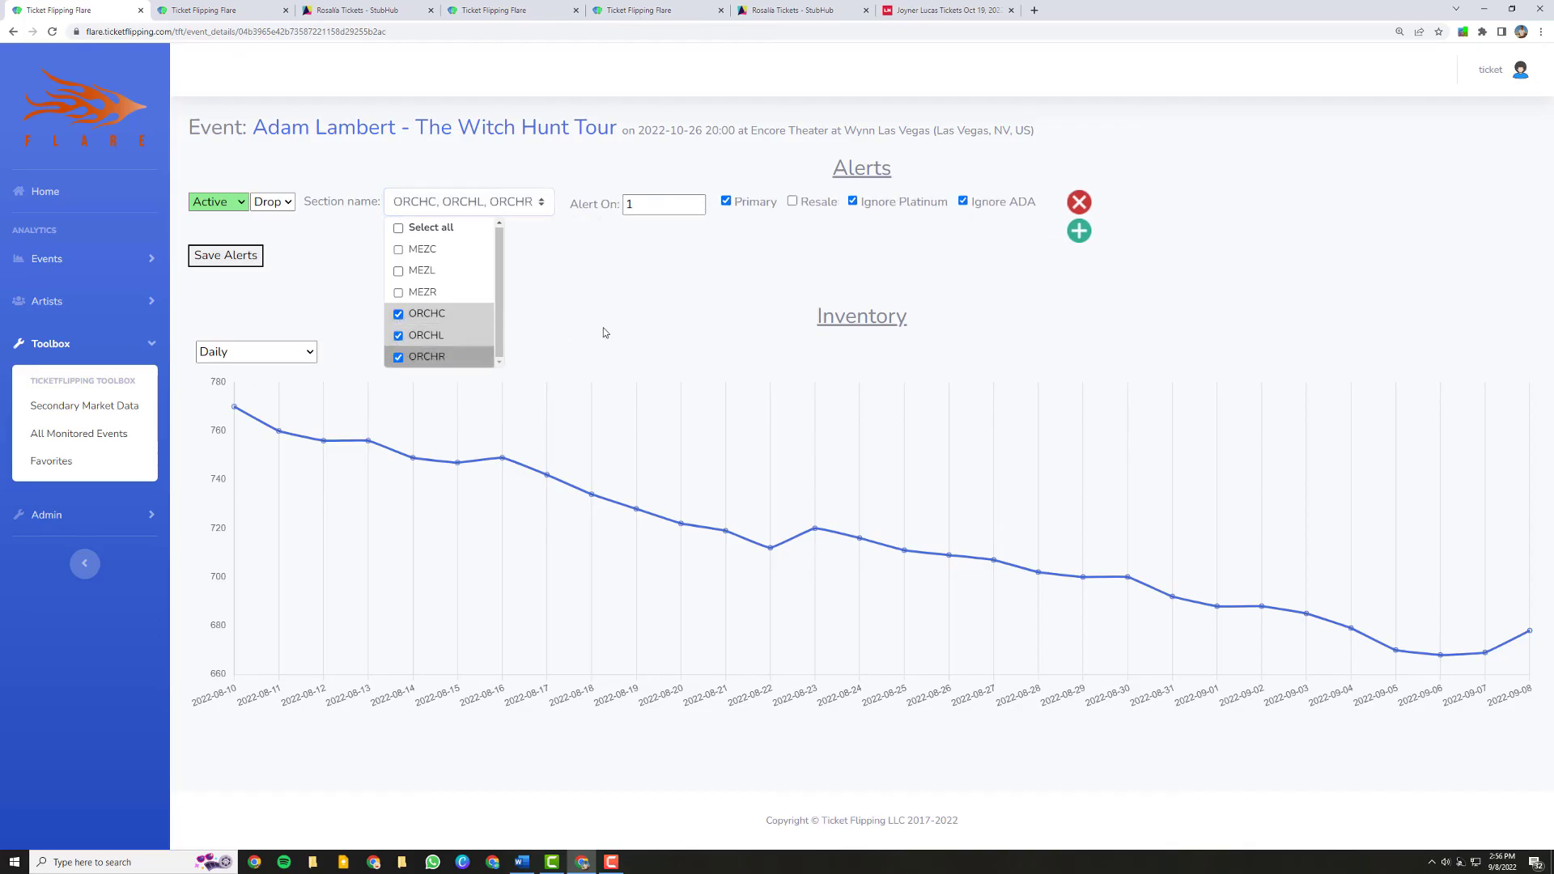
{"action": "left_click", "coordinate": [604, 333]}
{"action": "left_click", "coordinate": [648, 208]}
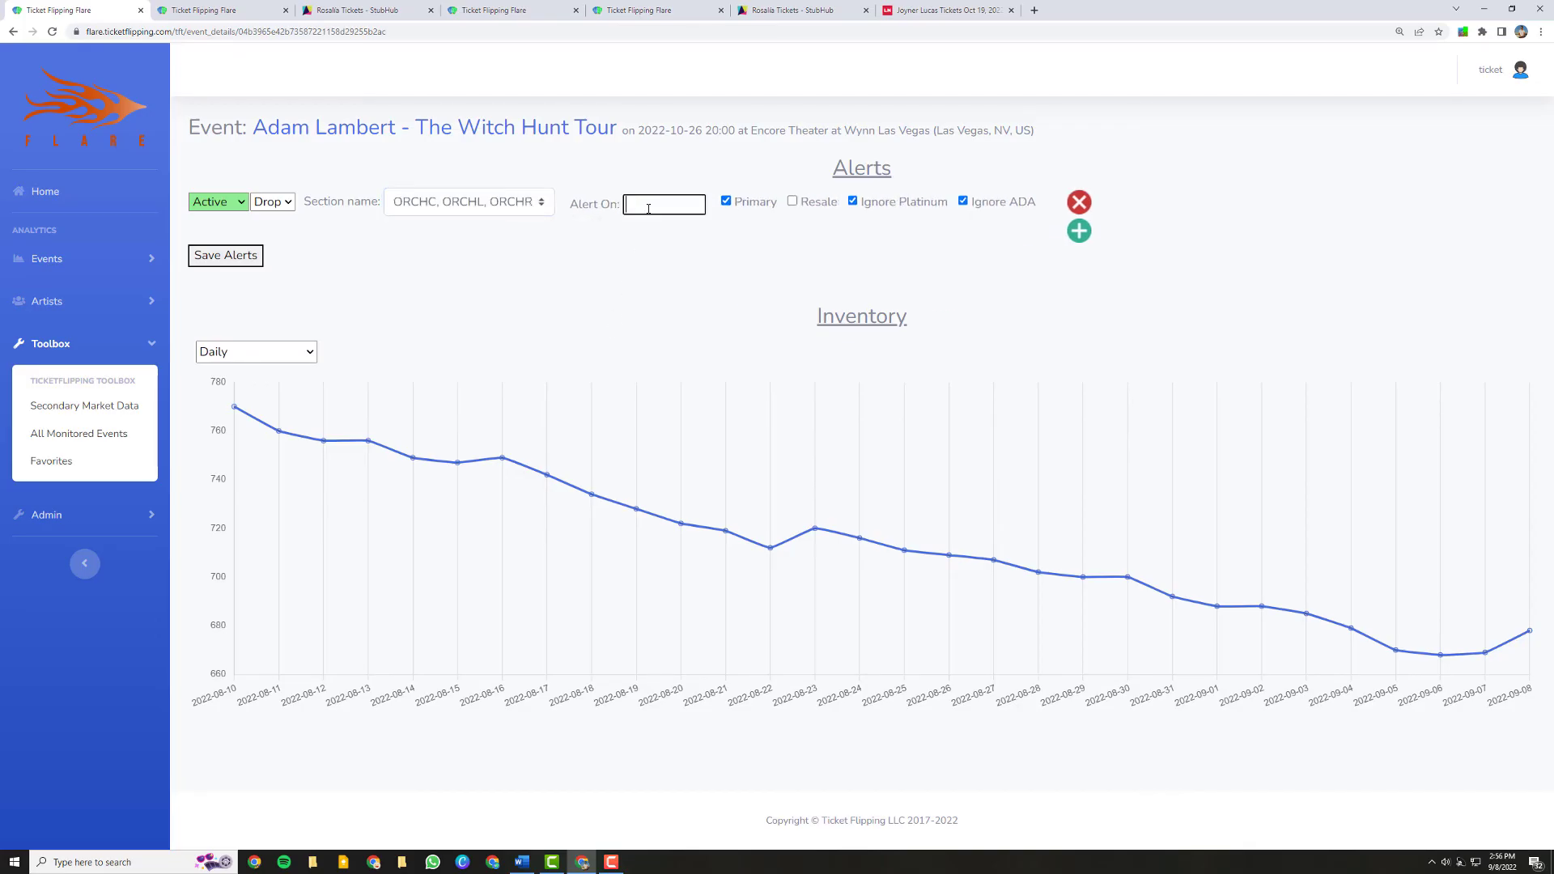
{"action": "type", "text": "2"}
Save the ORCHC/ORCHL/ORCHR drop alert and keep the new second alert's type as Low.
{"action": "left_click", "coordinate": [243, 256]}
{"action": "key", "text": "Return"}
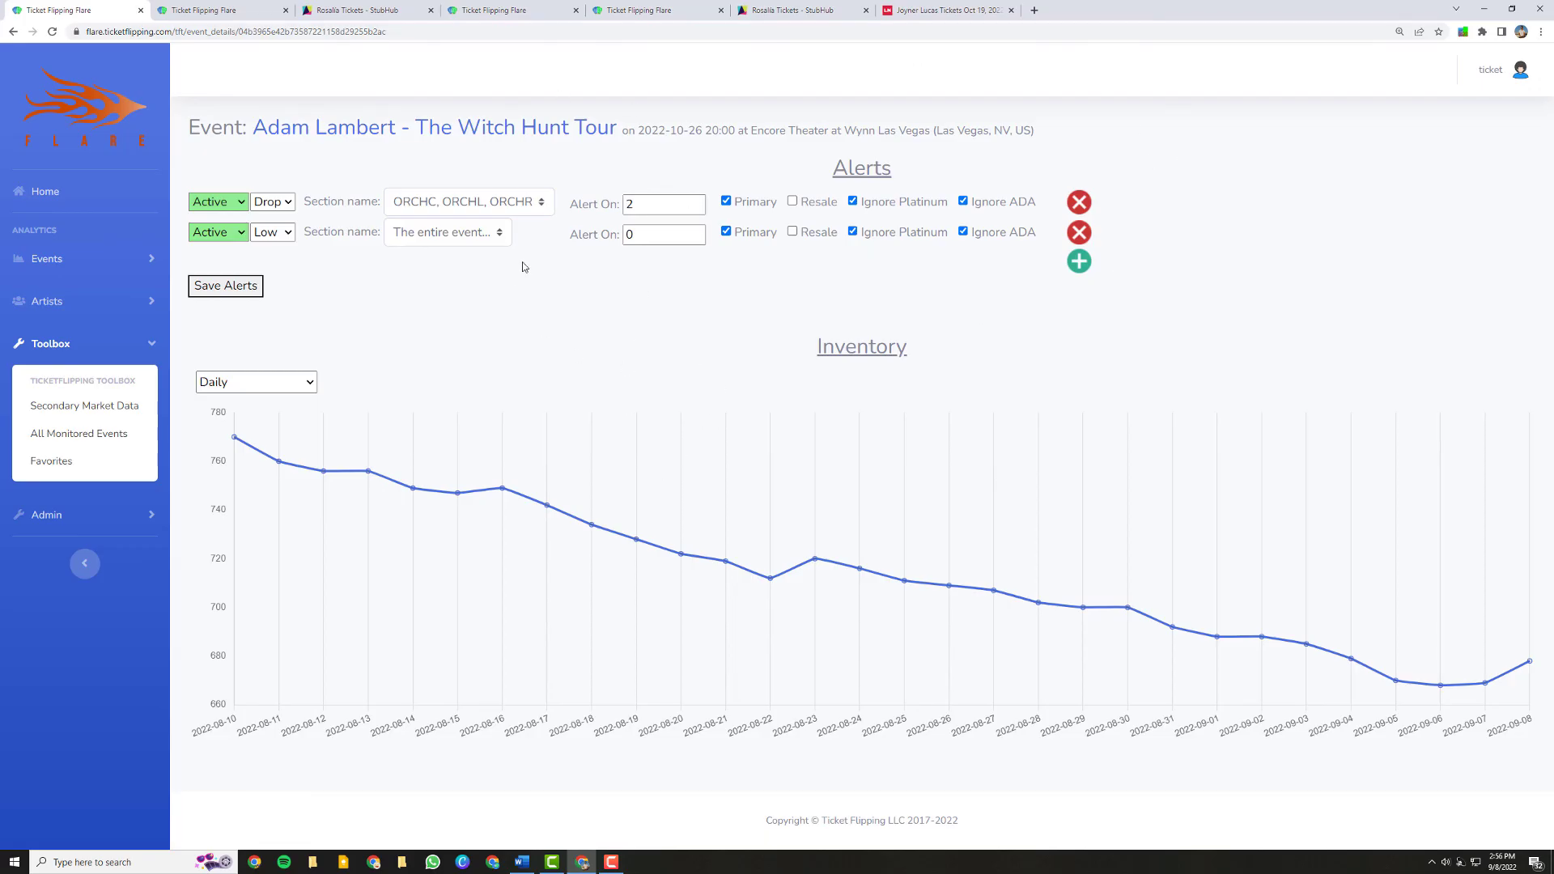
{"action": "left_click", "coordinate": [268, 236]}
{"action": "left_click", "coordinate": [440, 283]}
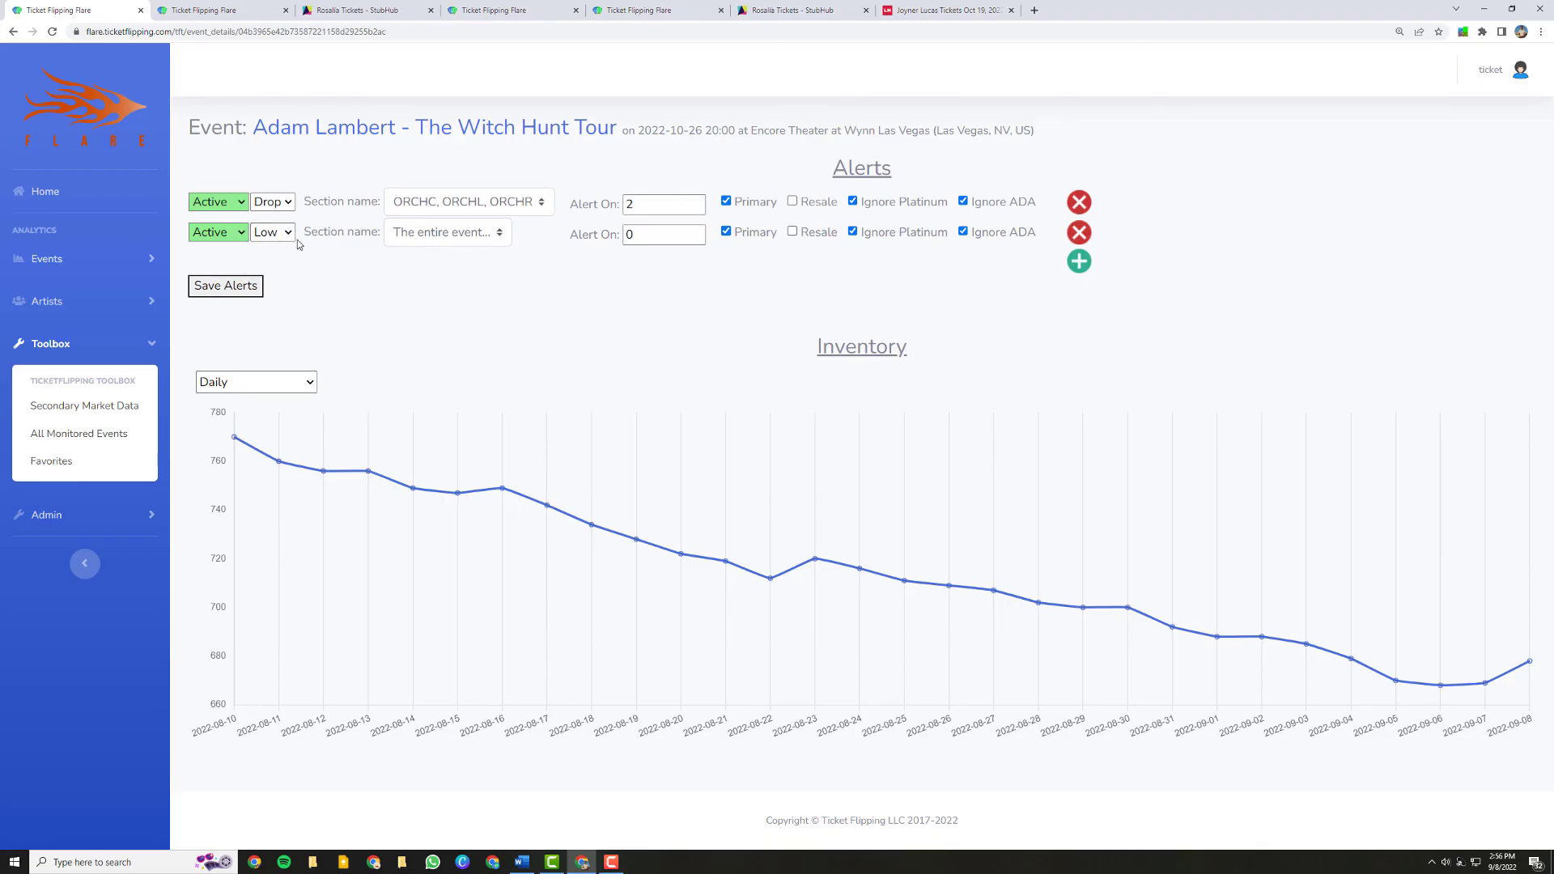